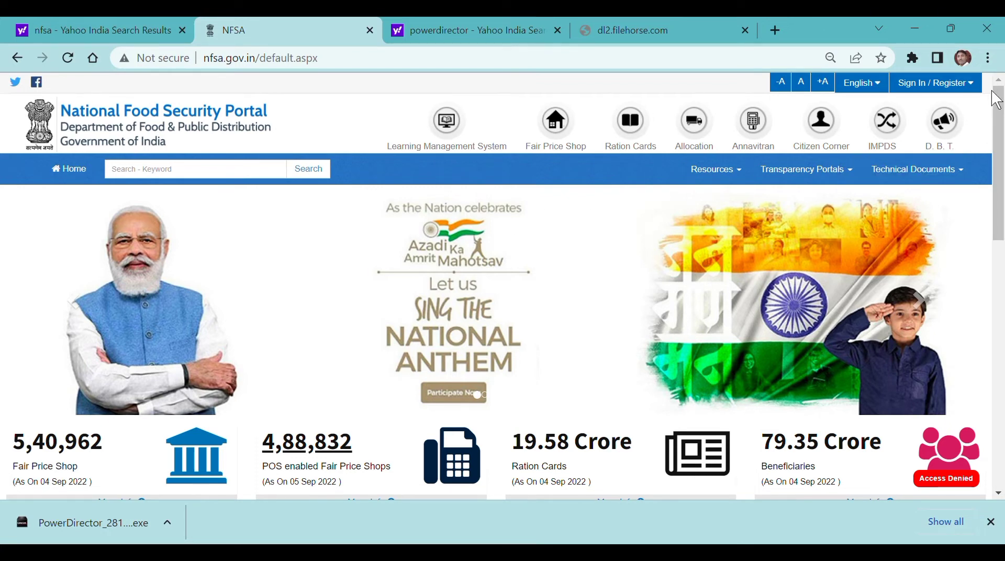
Open the portal's public login page and zoom out until the three sign-in options fit side by side.
mouse_move(987, 86)
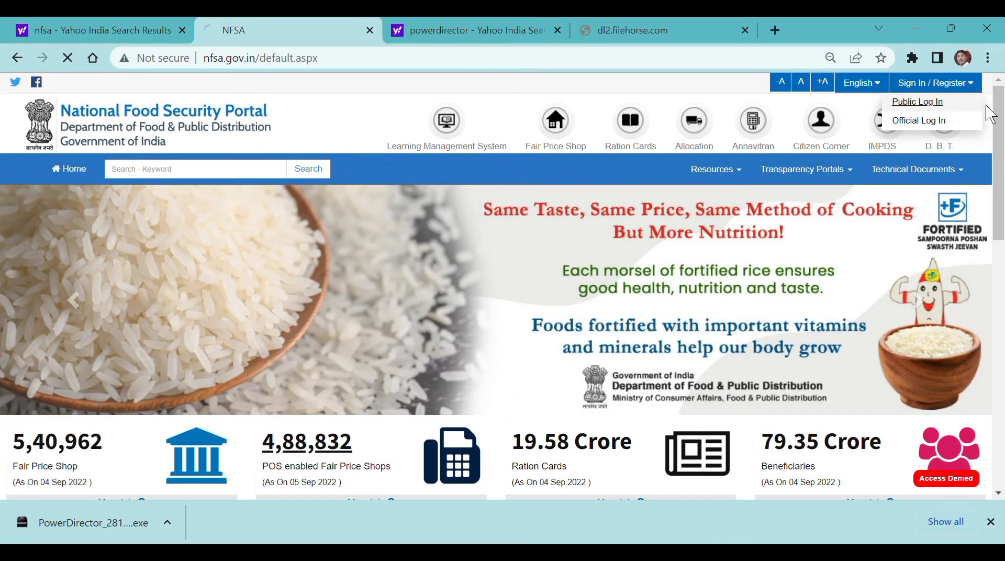
left_click(901, 102)
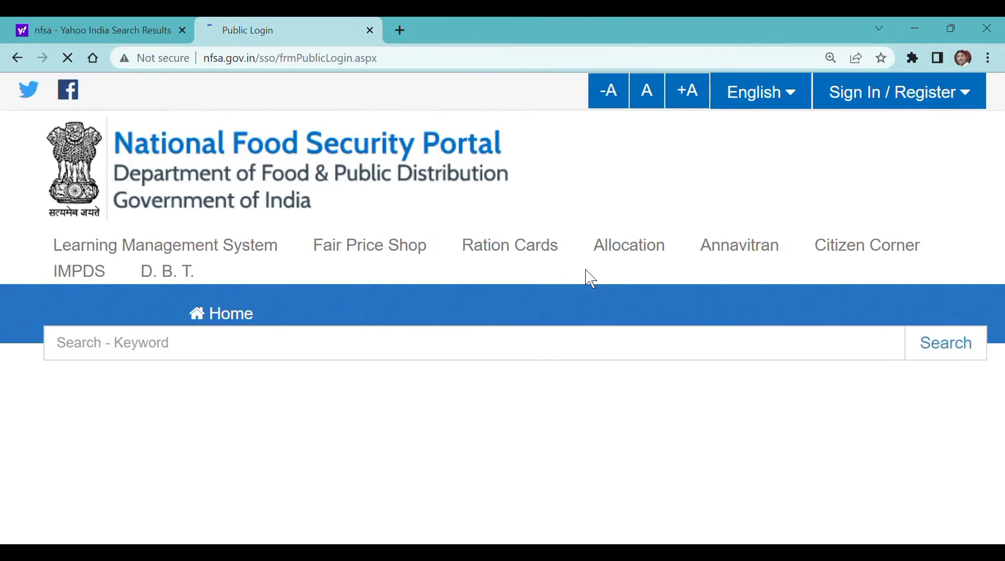
scroll(597, 249, "down", 5)
scroll(598, 240, "down", 4)
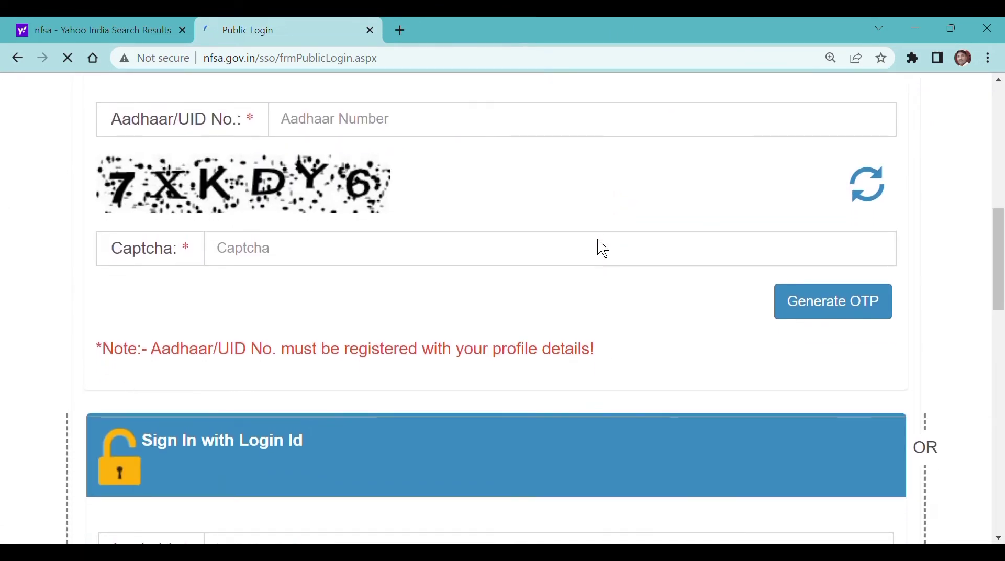
key("ctrl+minus")
key("ctrl+minus")
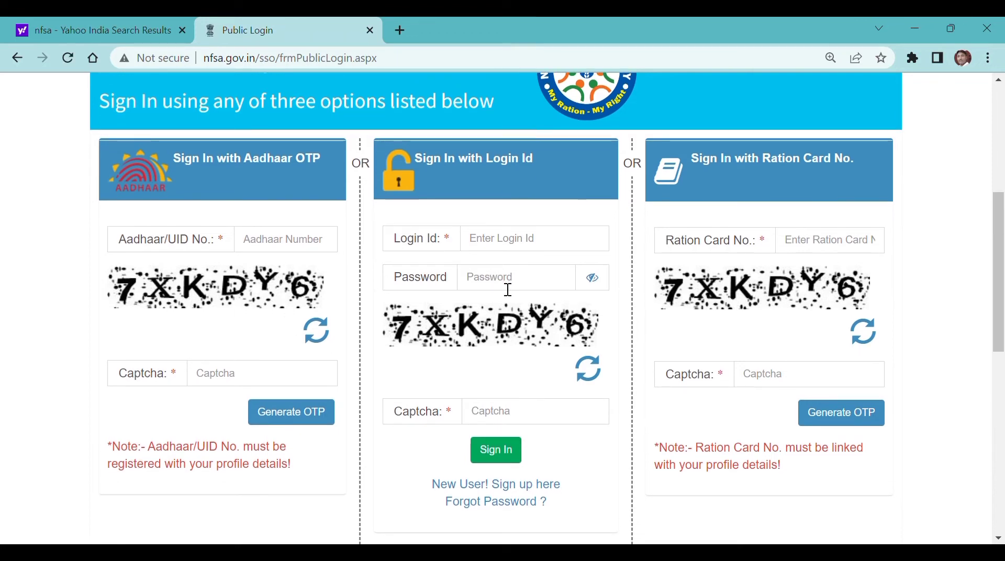
Open the new user sign-up form from the Login Id sign-in option.
scroll(508, 289, "up", 2)
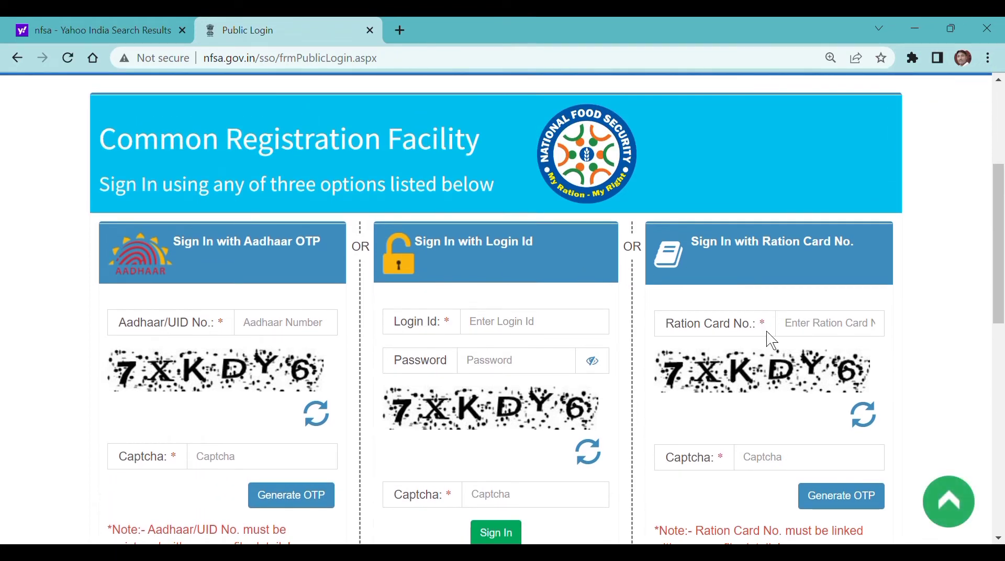
scroll(786, 369, "down", 2)
scroll(787, 369, "down", 2)
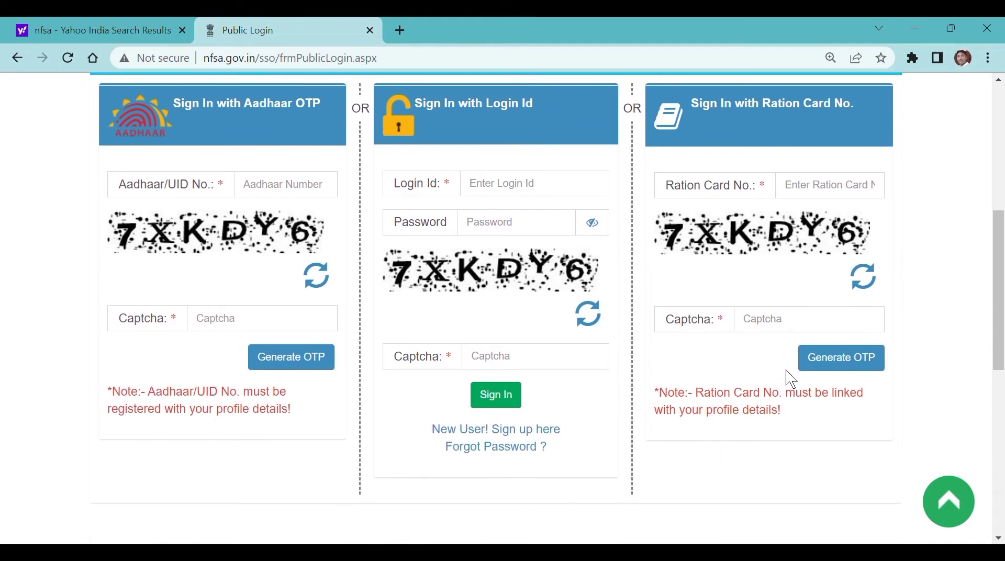
scroll(786, 369, "up", 3)
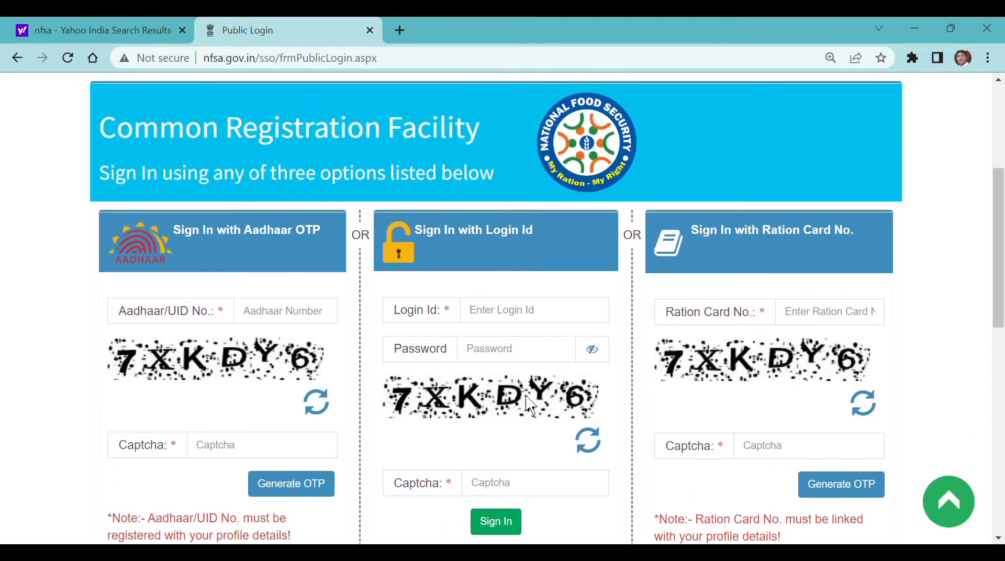
scroll(530, 403, "down", 5)
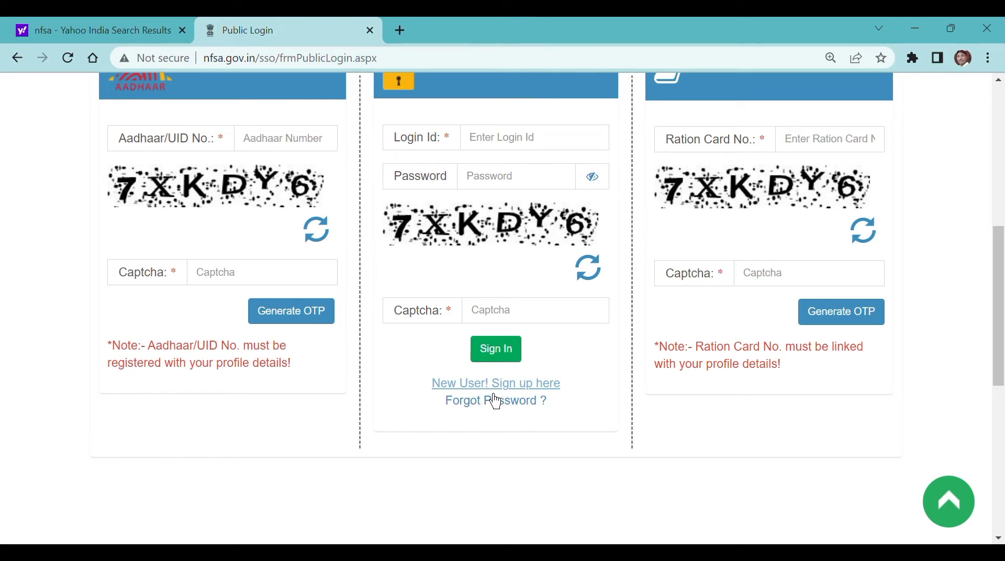
left_click(494, 401)
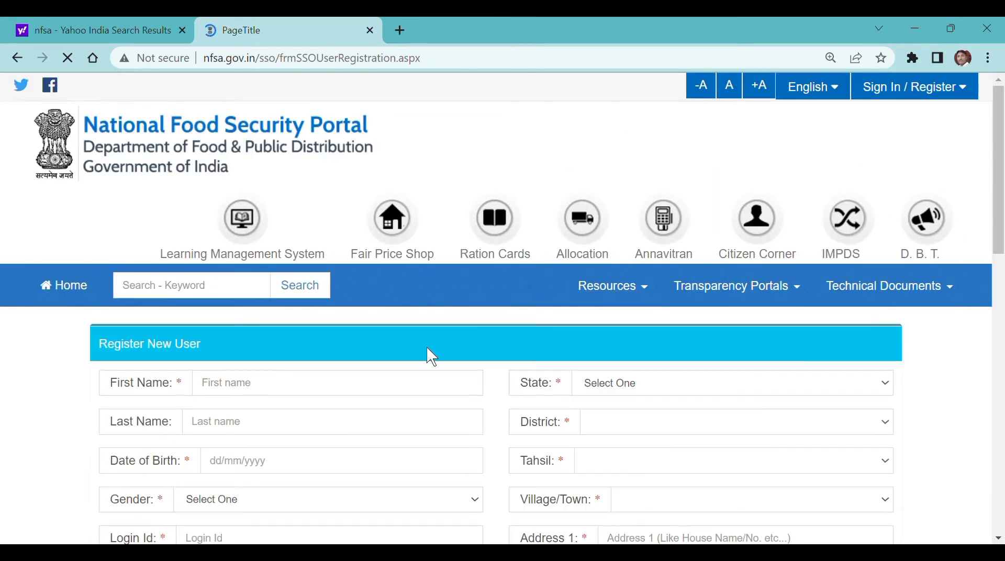
Look over the whole Register New User form, from the name fields to the Submit button.
scroll(541, 358, "down", 2)
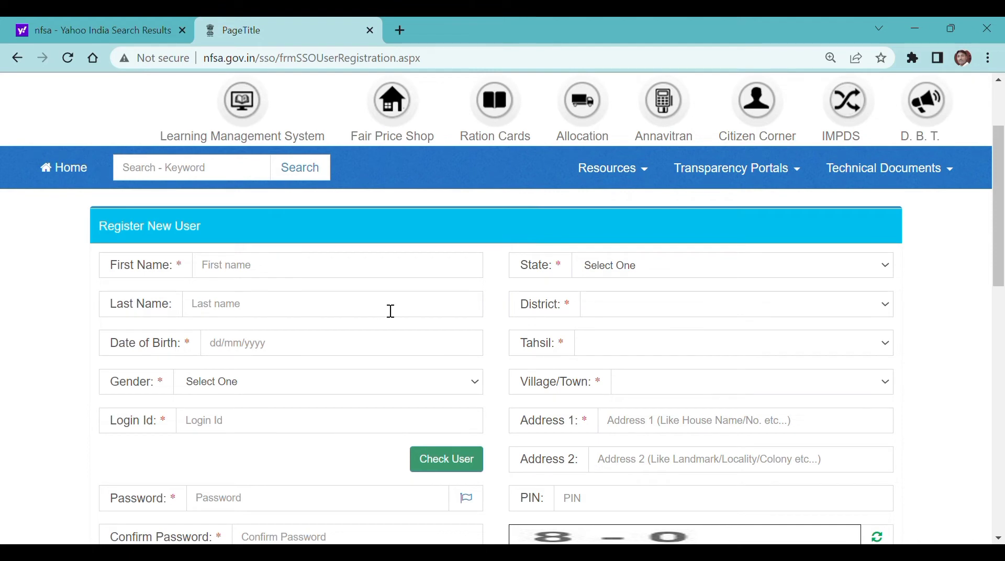
scroll(390, 311, "down", 1)
scroll(649, 288, "down", 1)
scroll(651, 295, "down", 2)
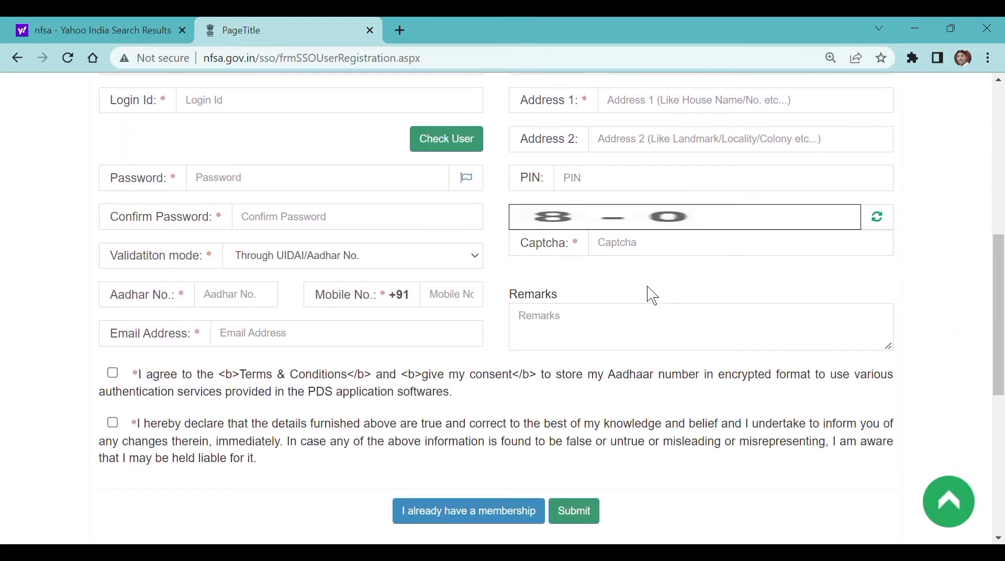
scroll(551, 265, "up", 1)
scroll(551, 265, "down", 1)
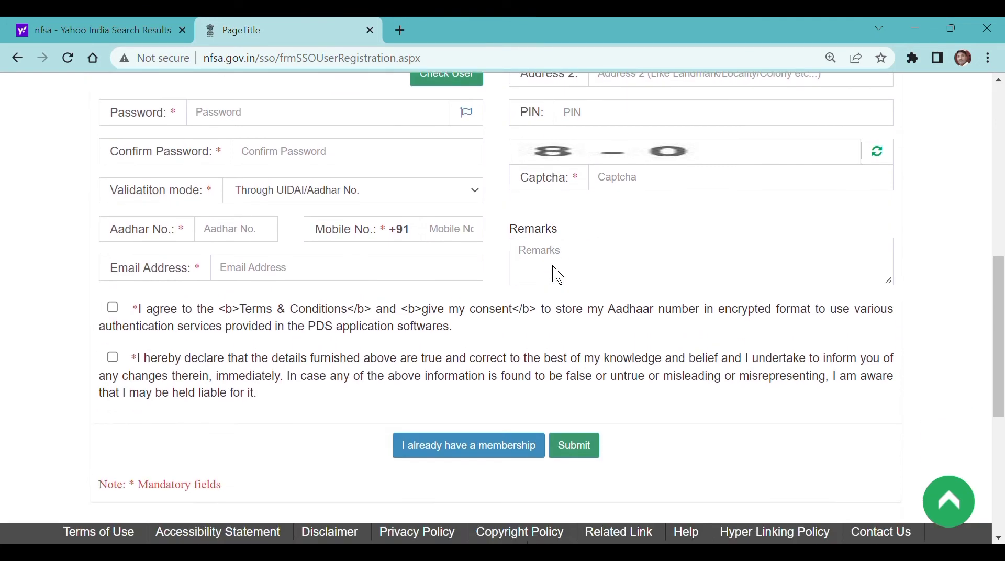
scroll(552, 266, "down", 1)
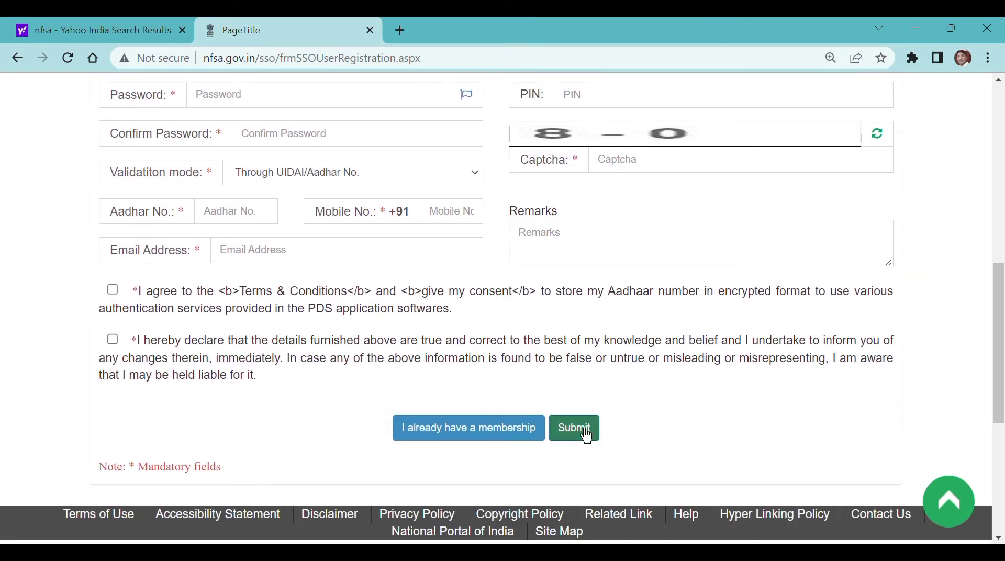
scroll(607, 382, "up", 1)
scroll(607, 379, "up", 5)
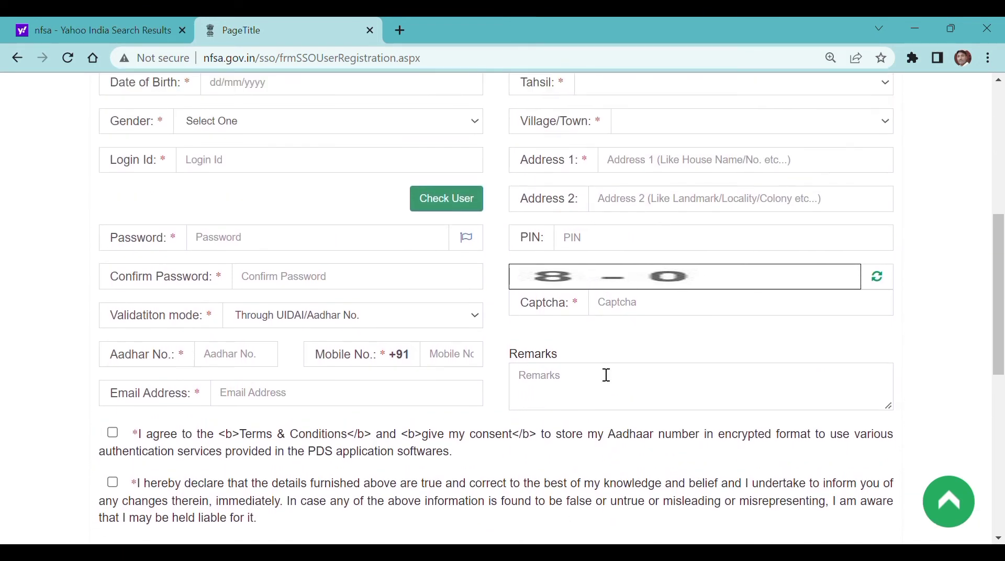
scroll(607, 375, "up", 1)
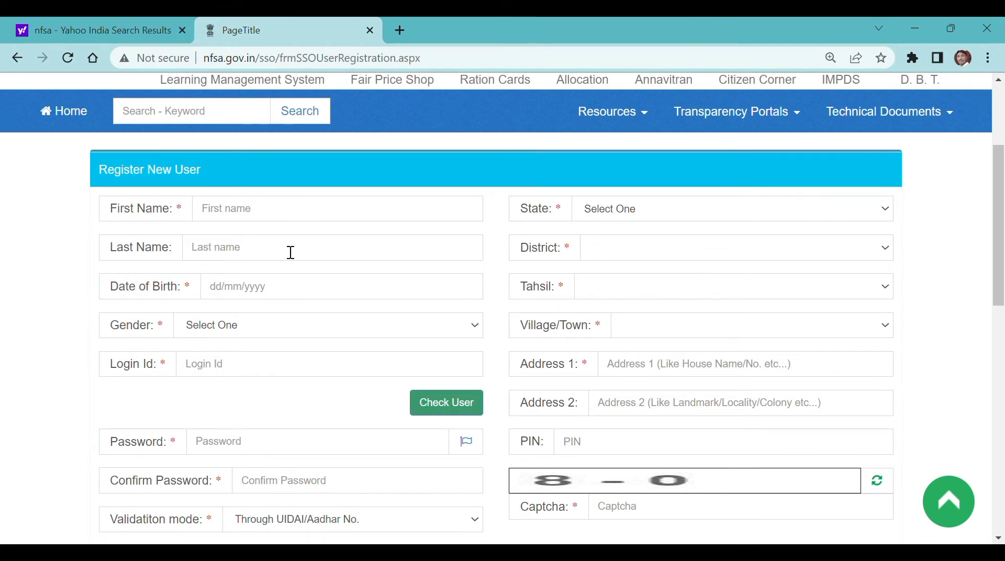
Examine the personal details, login, password, validation mode, Aadhaar, mobile and email fields of the registration form one by one.
scroll(373, 261, "down", 1)
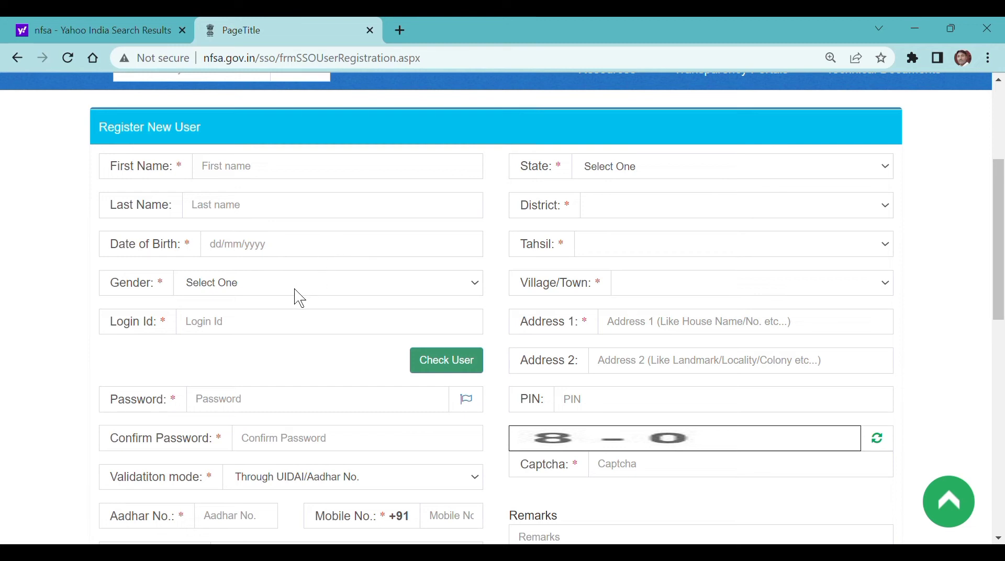
scroll(346, 295, "down", 1)
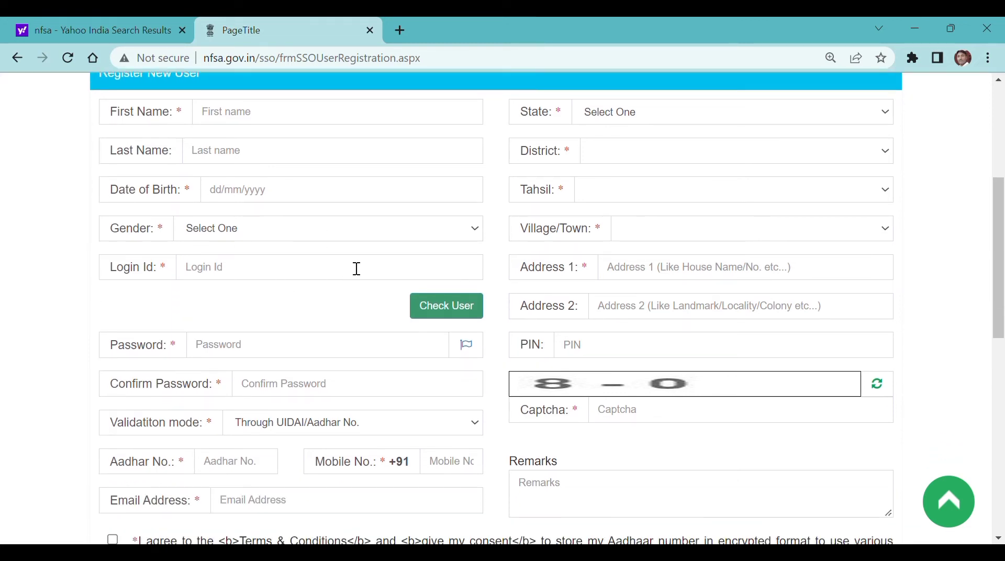
scroll(354, 269, "down", 1)
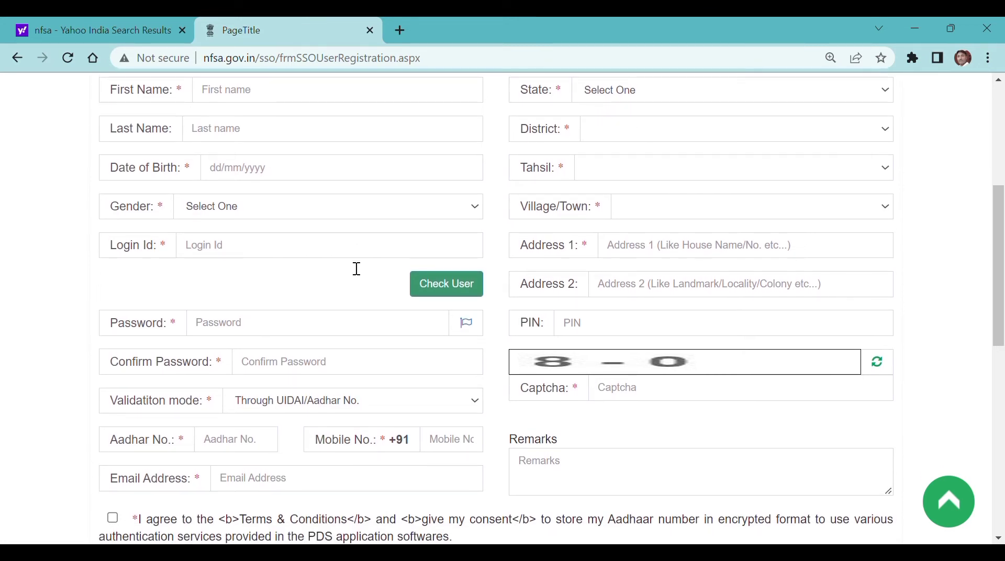
scroll(357, 269, "down", 1)
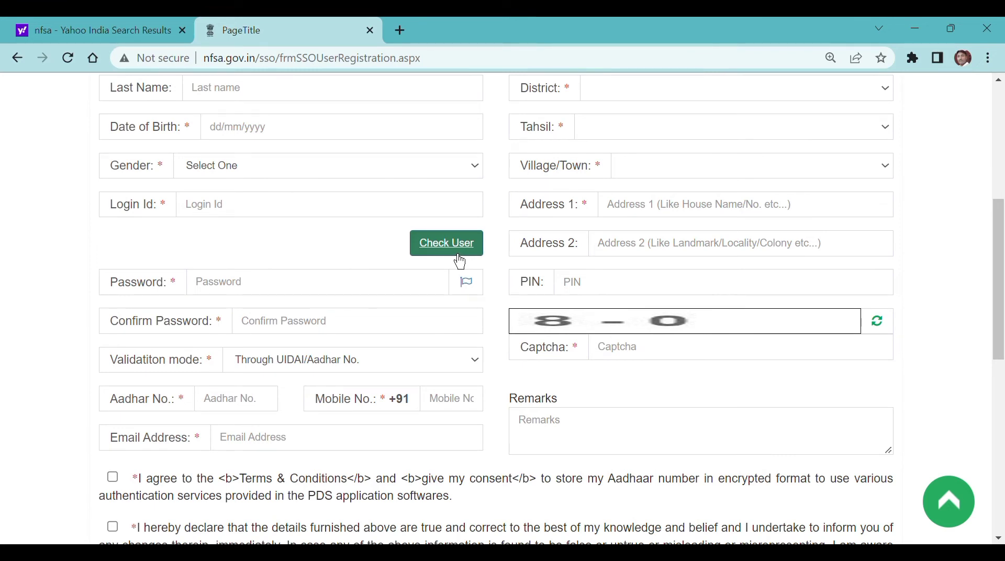
scroll(459, 262, "down", 1)
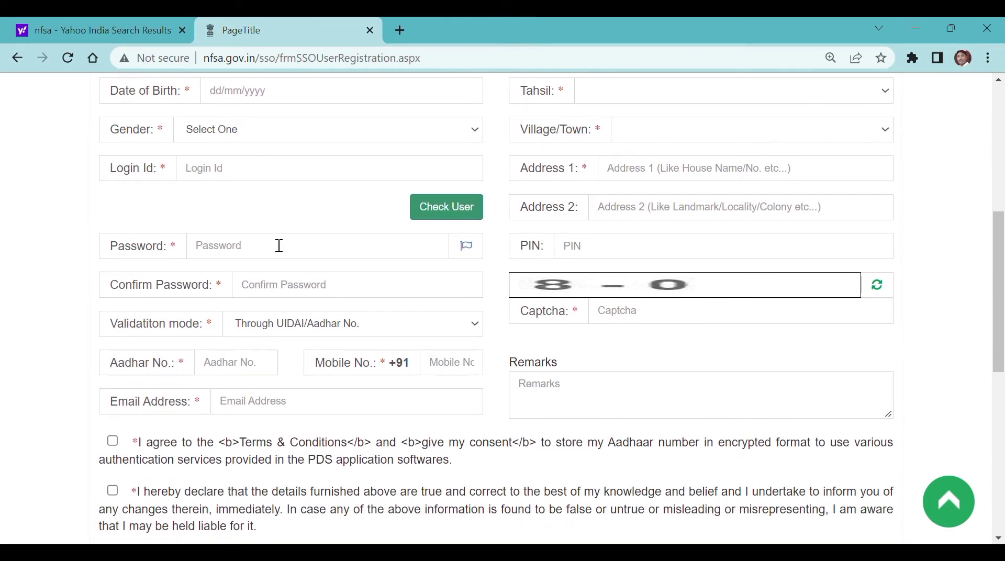
scroll(281, 246, "down", 1)
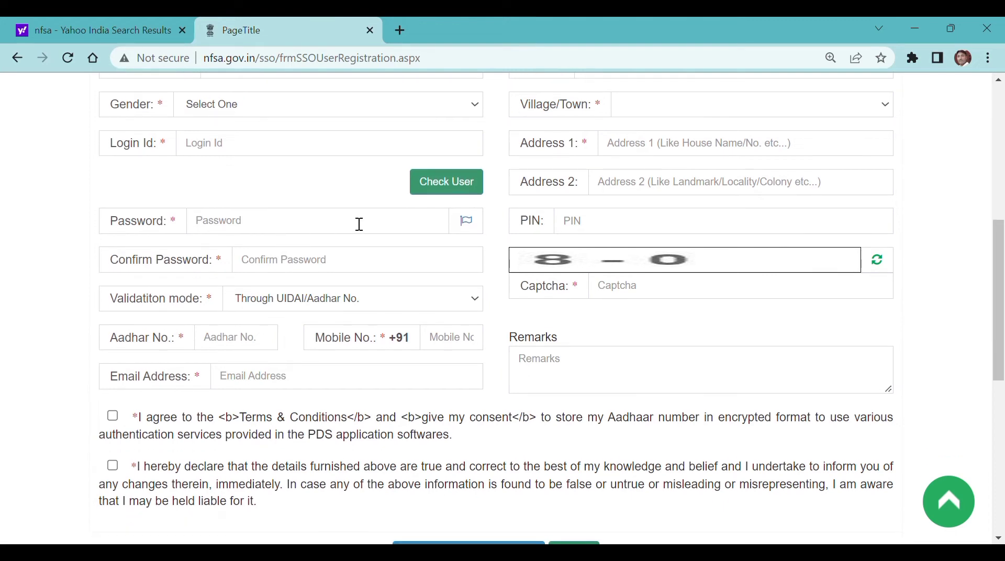
scroll(291, 268, "down", 1)
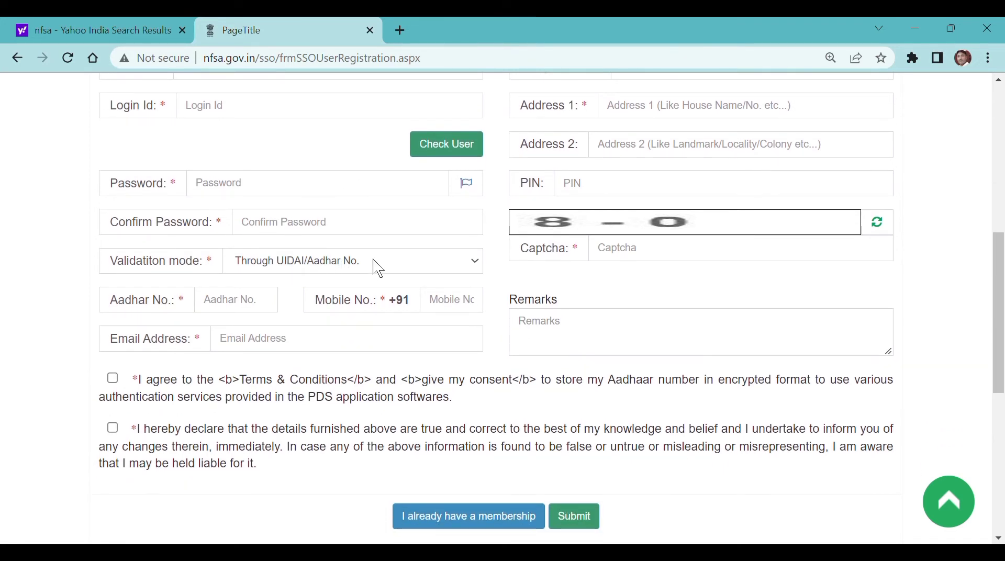
left_click(361, 274)
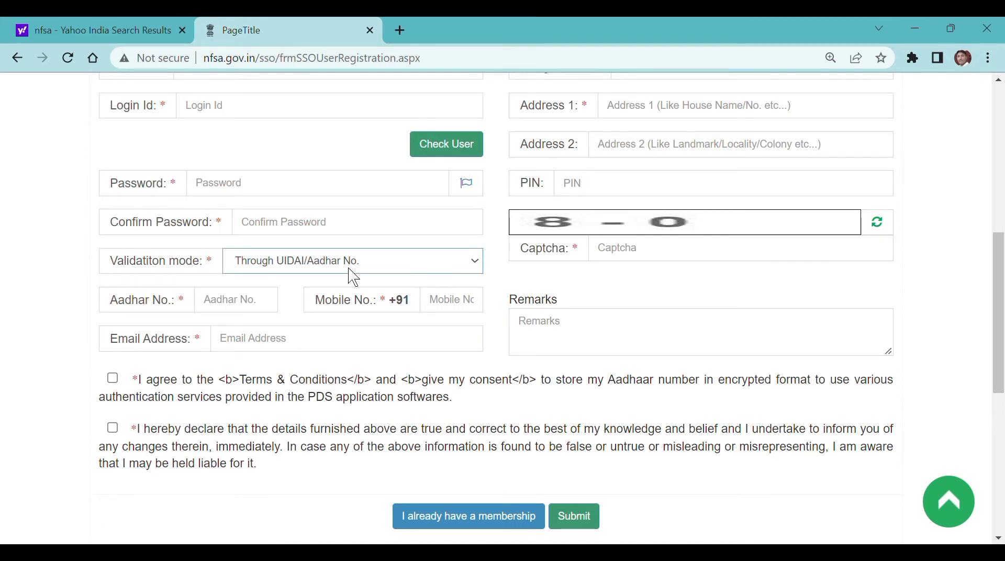
scroll(256, 304, "down", 1)
scroll(463, 262, "down", 1)
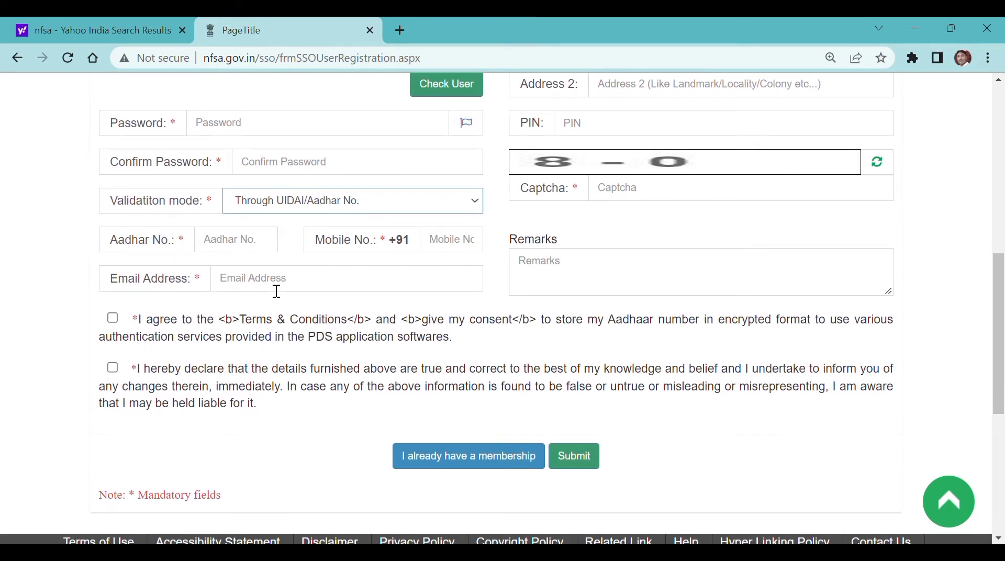
scroll(277, 291, "down", 1)
Set the State to Uttar Pradesh and the District to SITAPUR in the registration form.
scroll(277, 291, "up", 8)
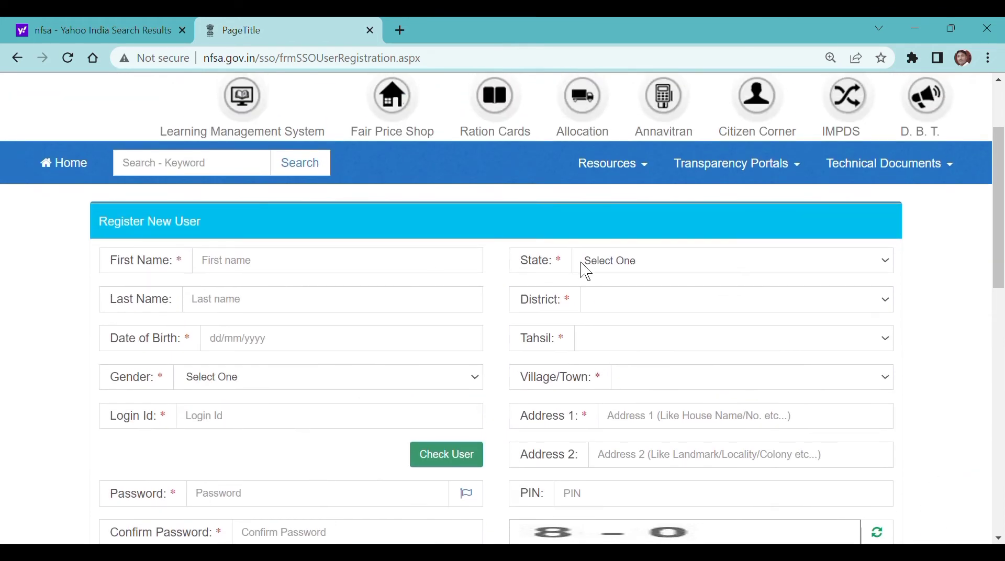
left_click(621, 272)
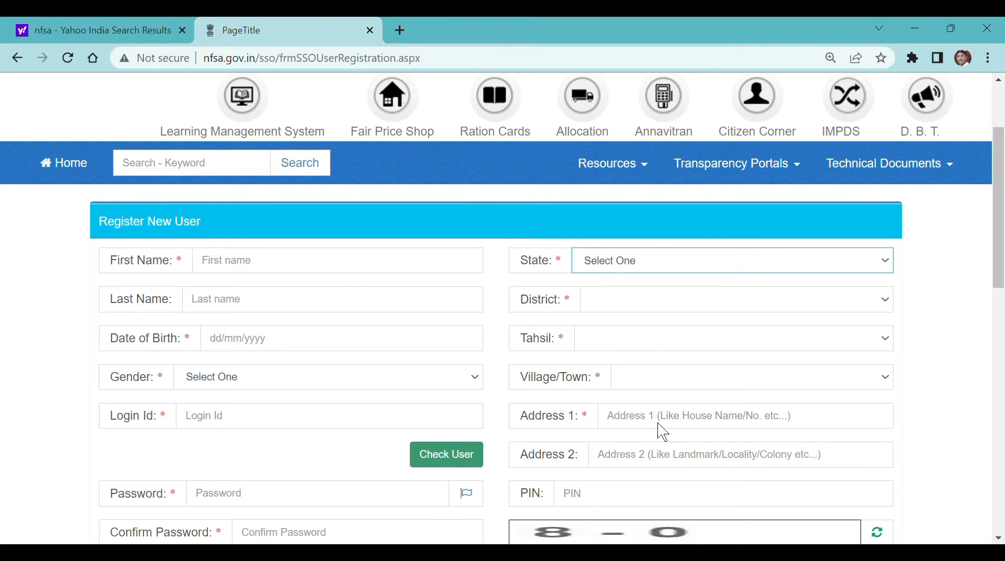
left_click(654, 509)
scroll(723, 376, "down", 2)
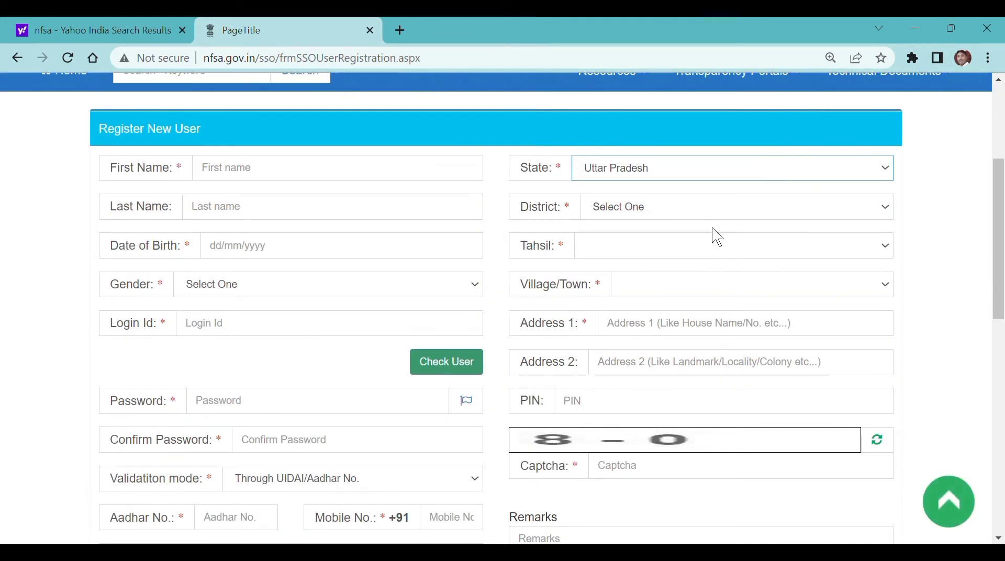
key("Tab")
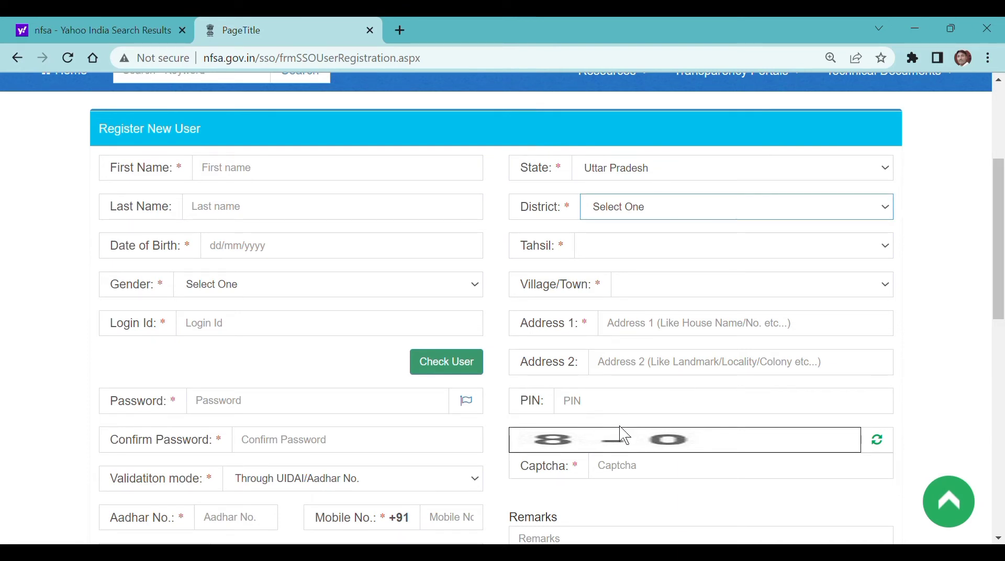
type("sitapur")
left_click(665, 257)
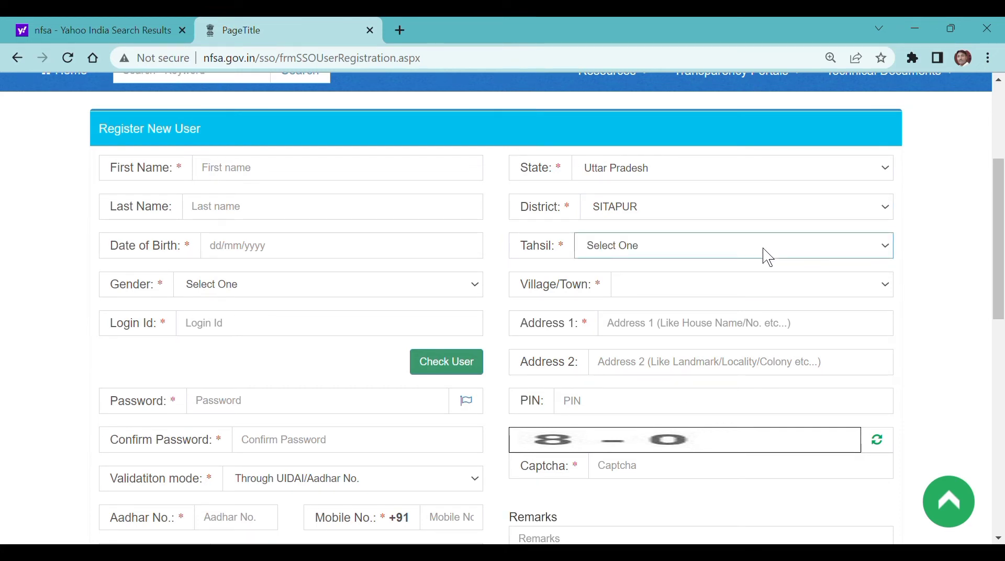
Set the Tahsil to Sidhauli in the registration form.
type("sidhauli")
key("Tab")
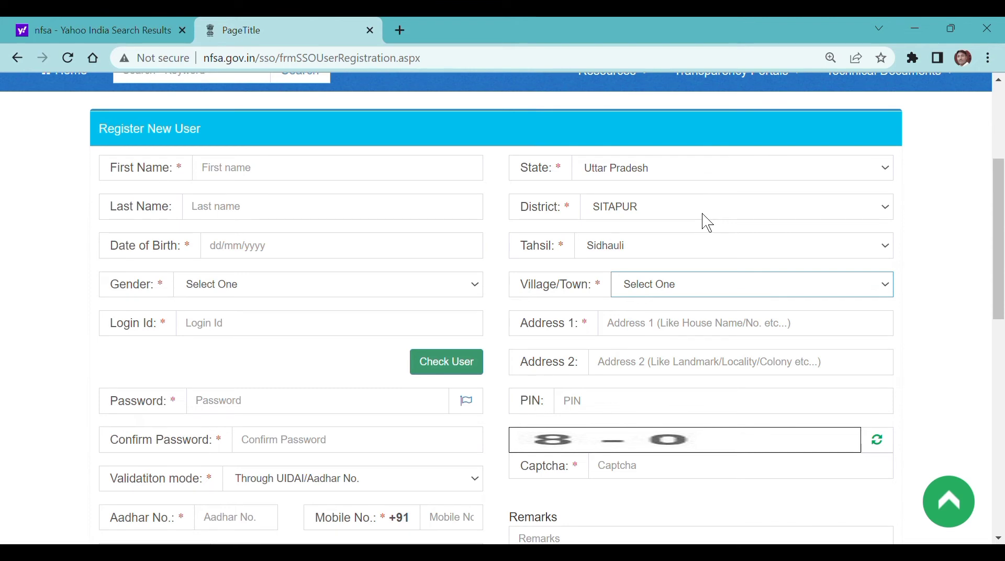
left_click(571, 323)
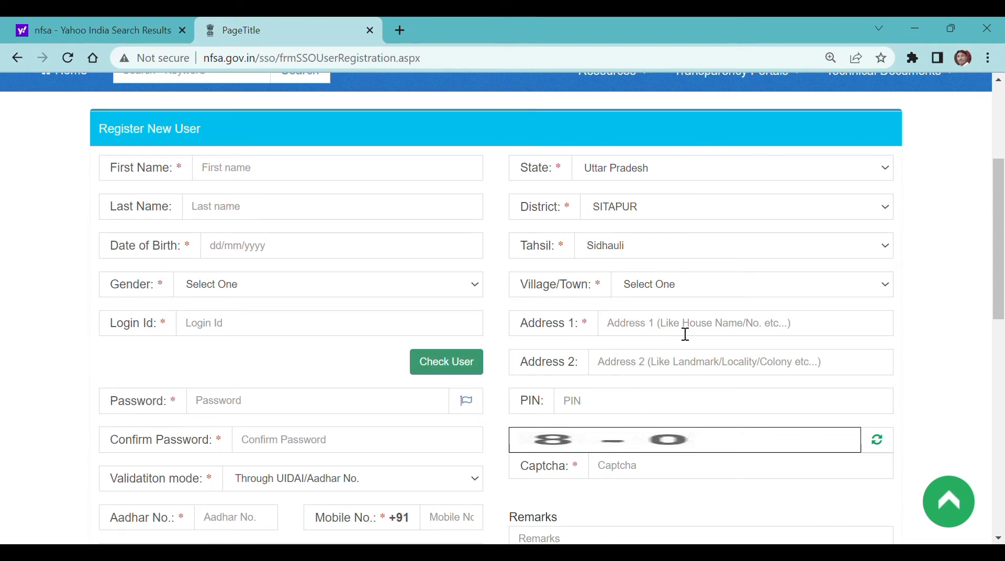
Check the address, PIN, captcha and remarks fields and the two consent declarations above the Submit button.
scroll(680, 333, "down", 1)
scroll(708, 327, "down", 3)
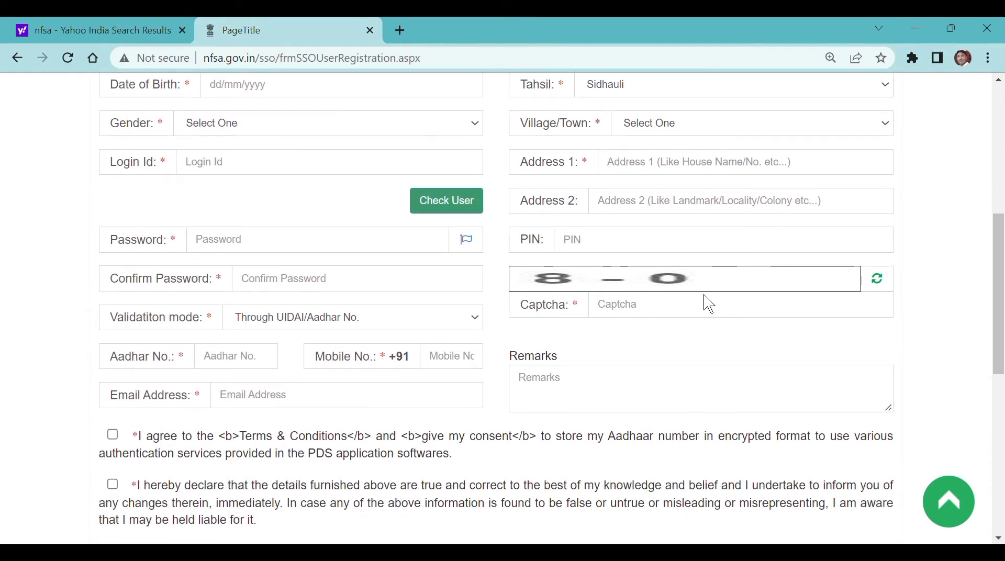
scroll(706, 303, "down", 3)
scroll(593, 287, "down", 1)
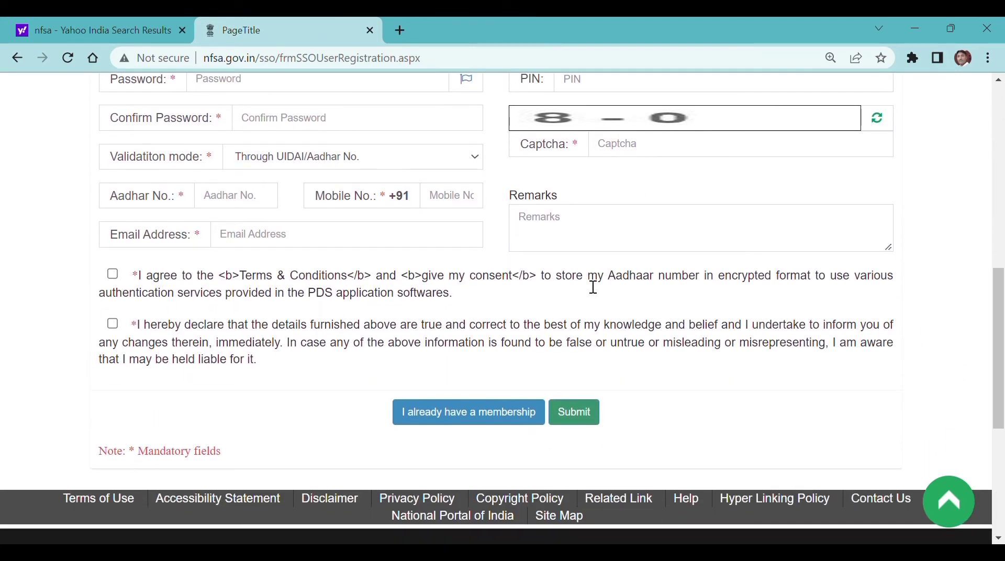
scroll(593, 287, "down", 2)
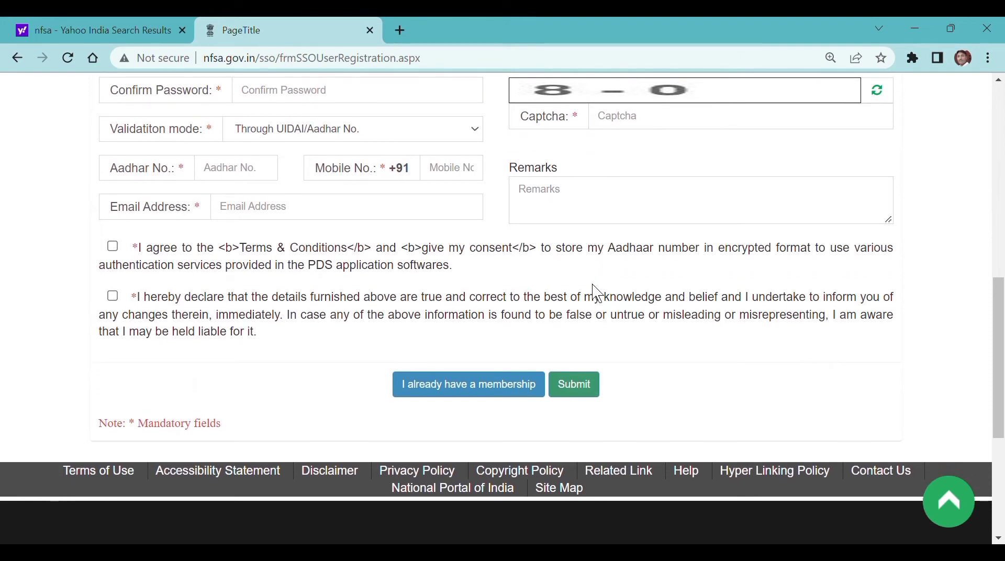
scroll(597, 293, "down", 1)
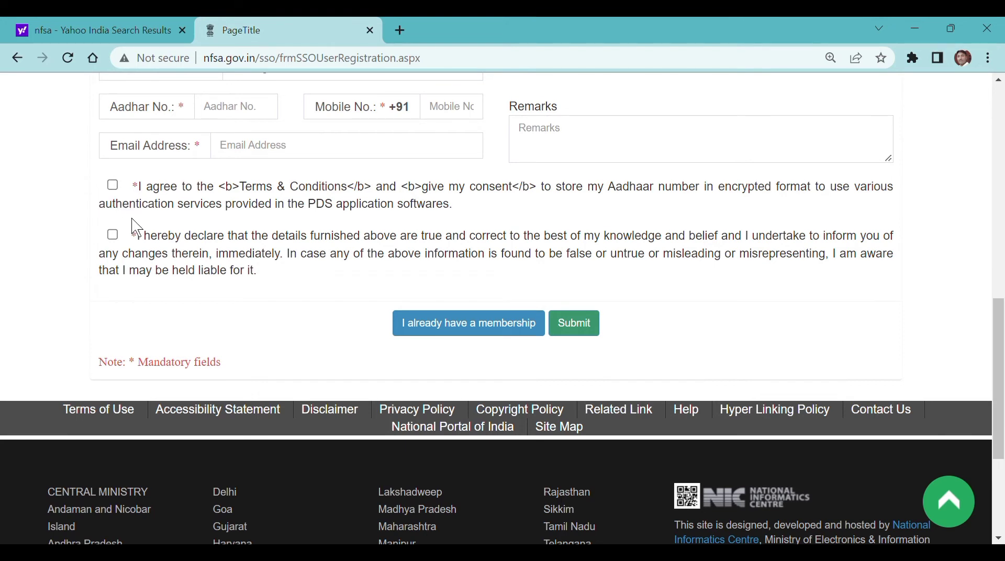
Examine the three public sign-in options: Aadhaar OTP, Login Id and Ration Card No., including their captcha fields.
scroll(137, 239, "down", 1)
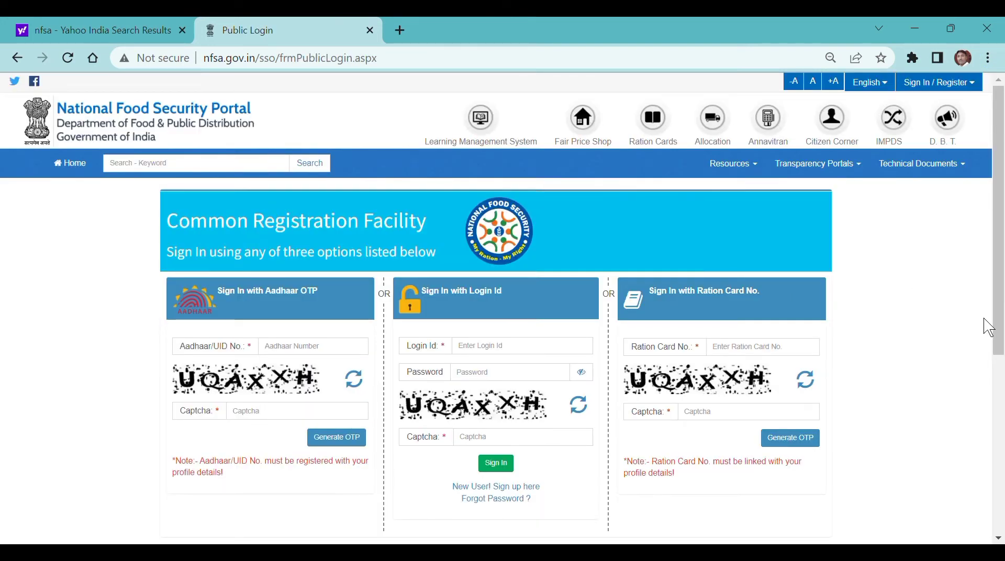
scroll(988, 327, "down", 1)
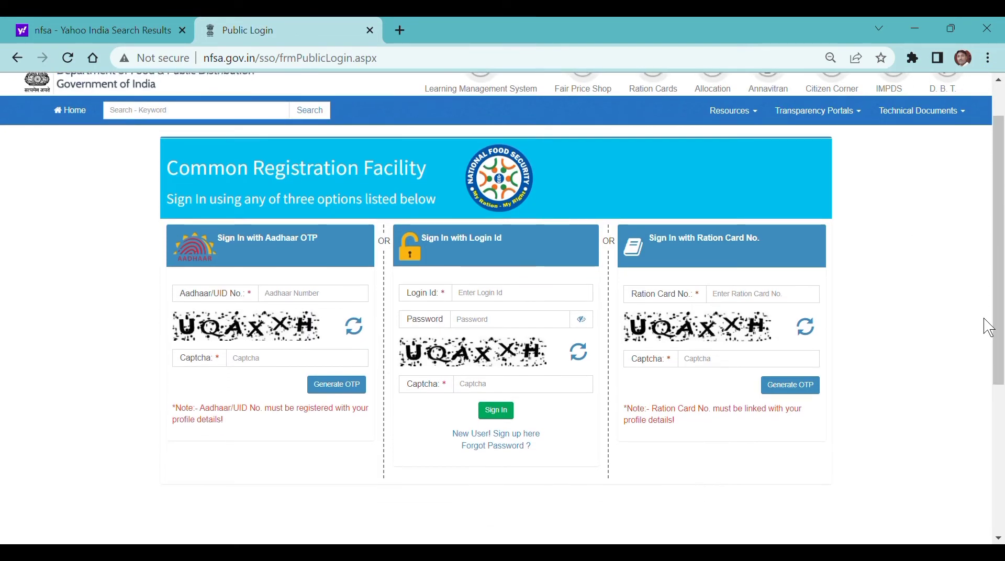
scroll(988, 327, "down", 1)
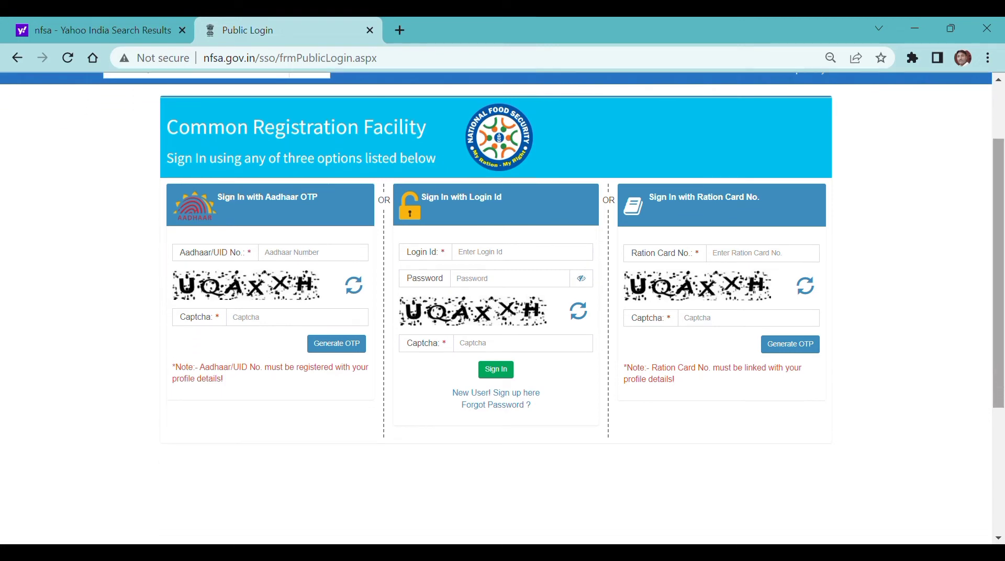
scroll(902, 305, "up", 1)
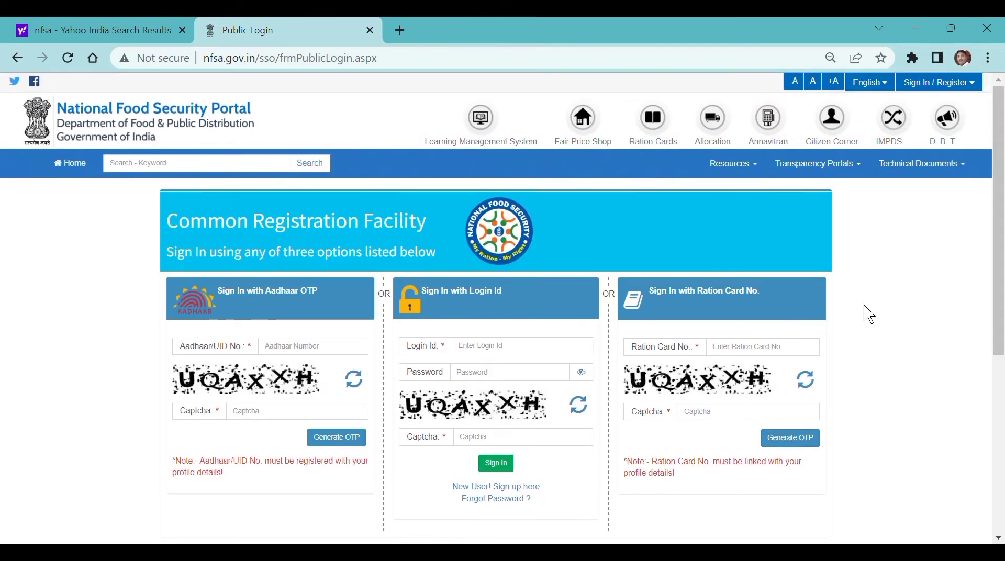
scroll(765, 354, "down", 2)
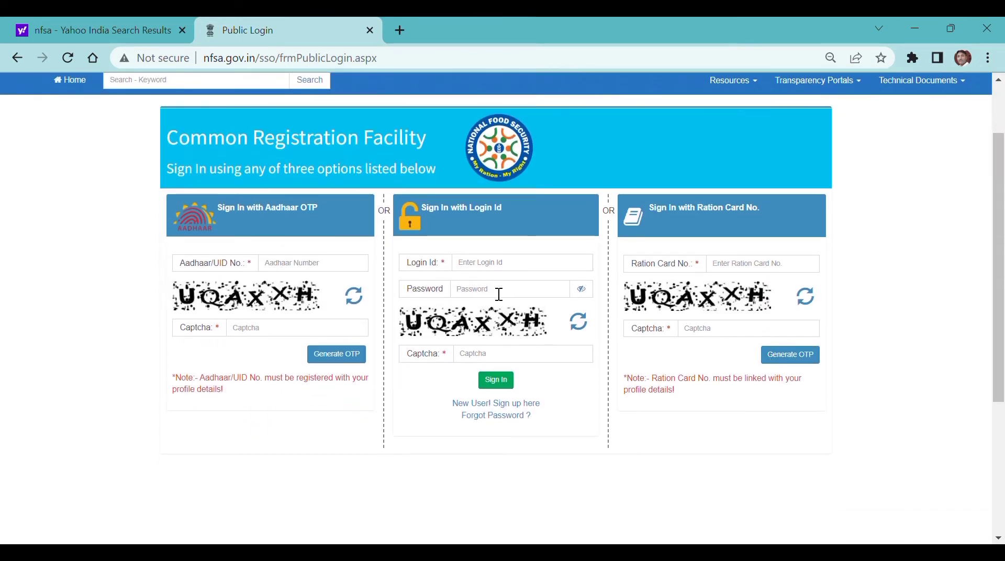
scroll(500, 294, "down", 1)
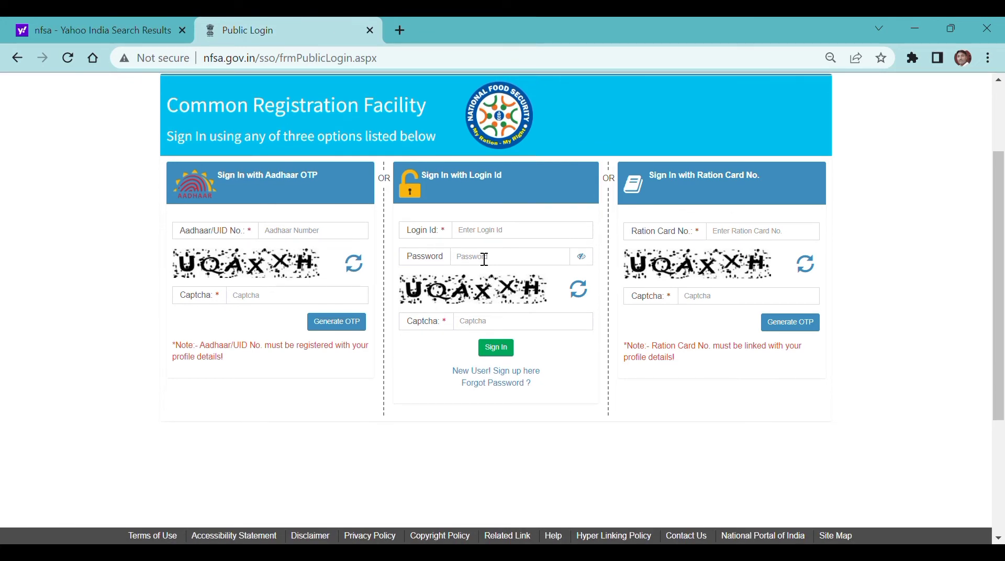
scroll(503, 268, "down", 1)
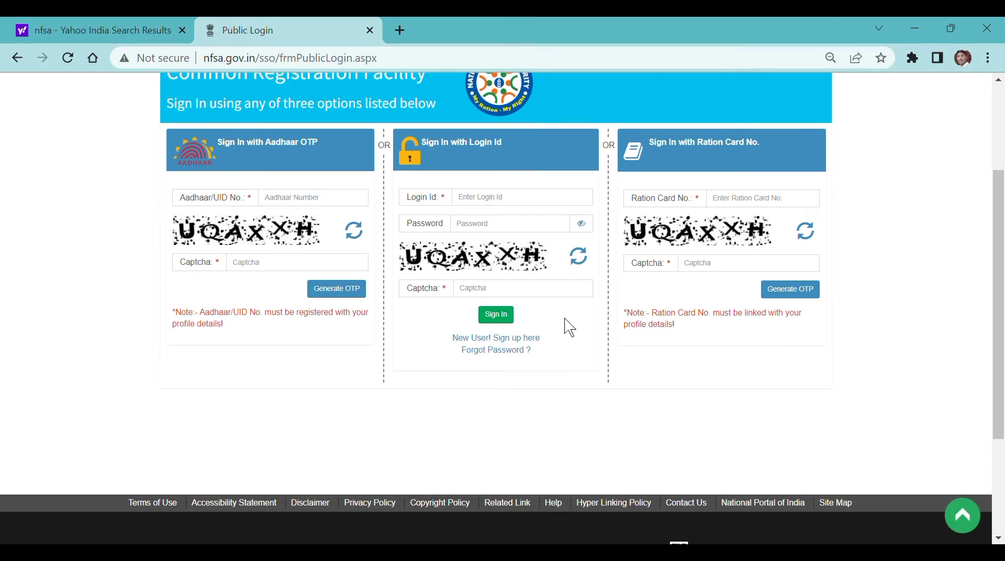
scroll(600, 315, "down", 1)
scroll(600, 315, "up", 6)
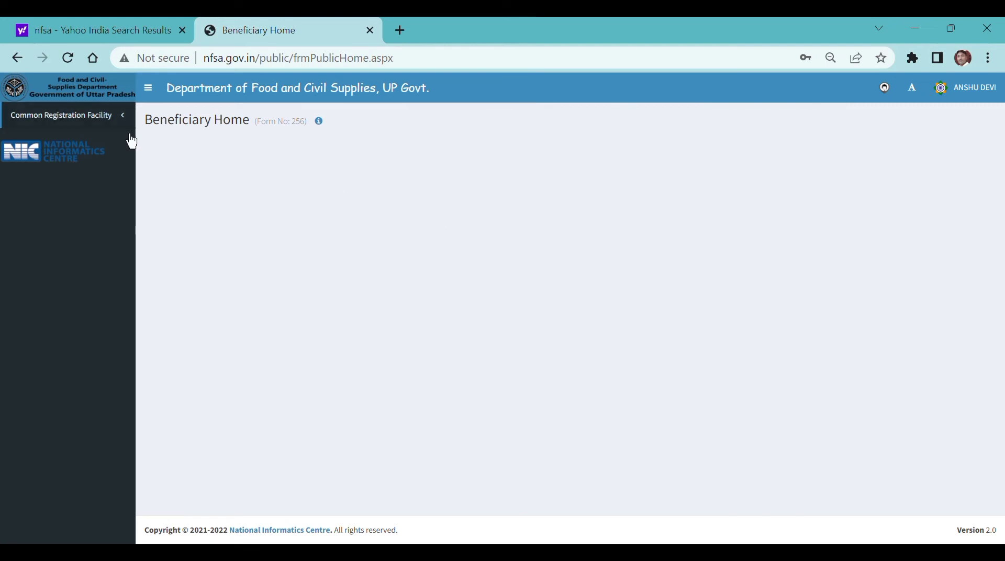
Start a new registration in the Common Registration Facility and submit Manipur as the state.
left_click(100, 124)
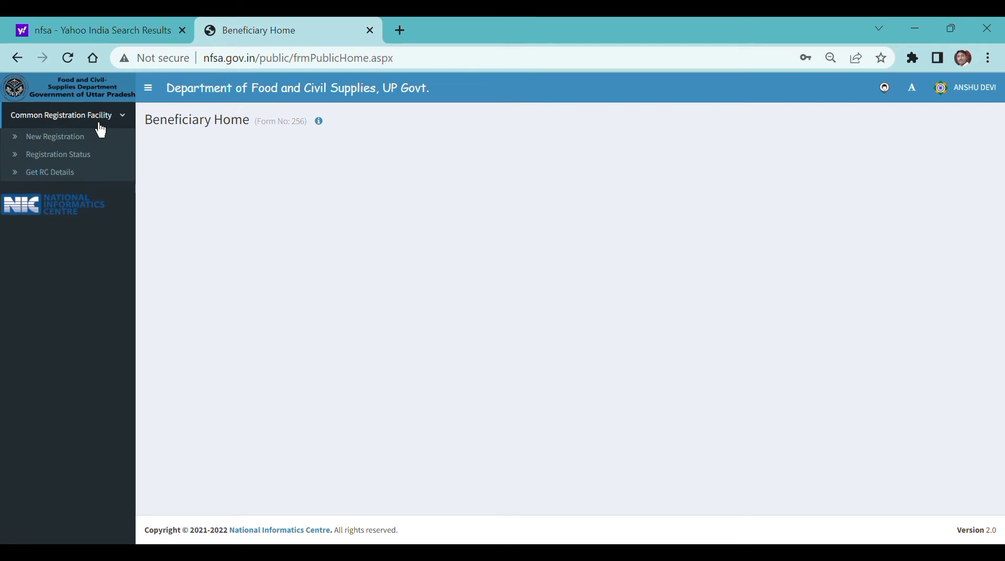
left_click(79, 177)
left_click(71, 153)
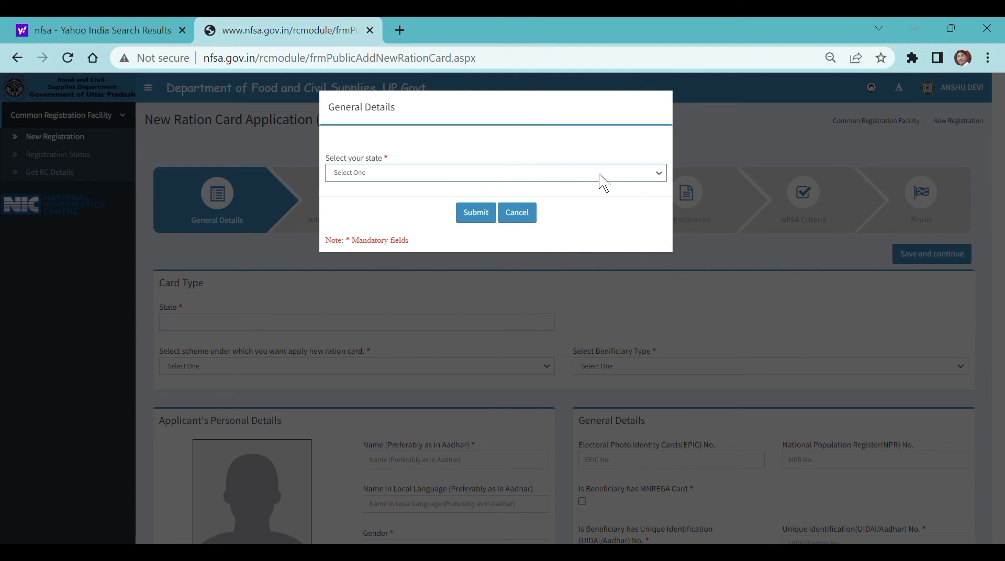
left_click(359, 255)
left_click(476, 212)
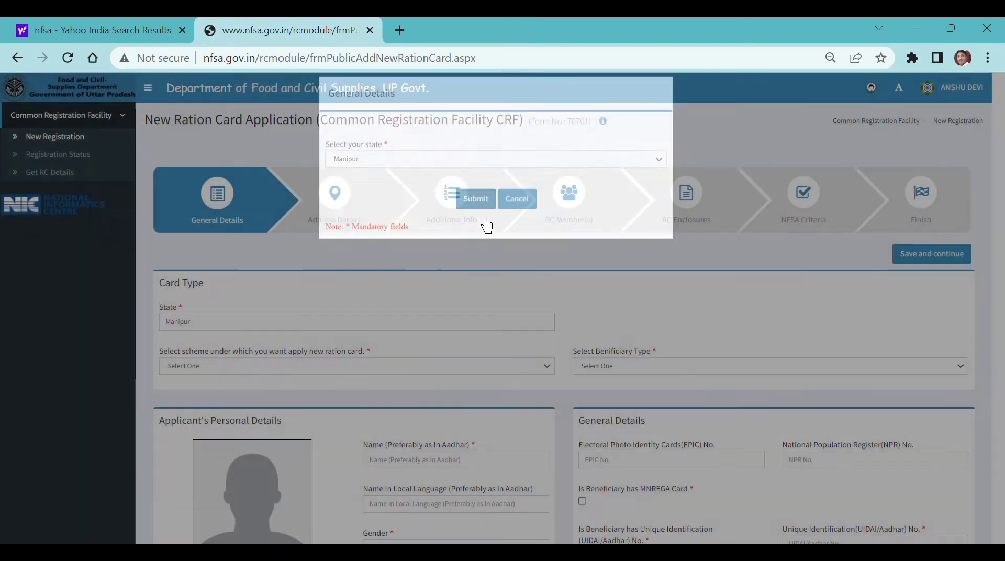
Examine the General Details page of the ration card application and its stages from Address Details to NFSA Criteria.
scroll(626, 321, "down", 2)
scroll(626, 321, "up", 2)
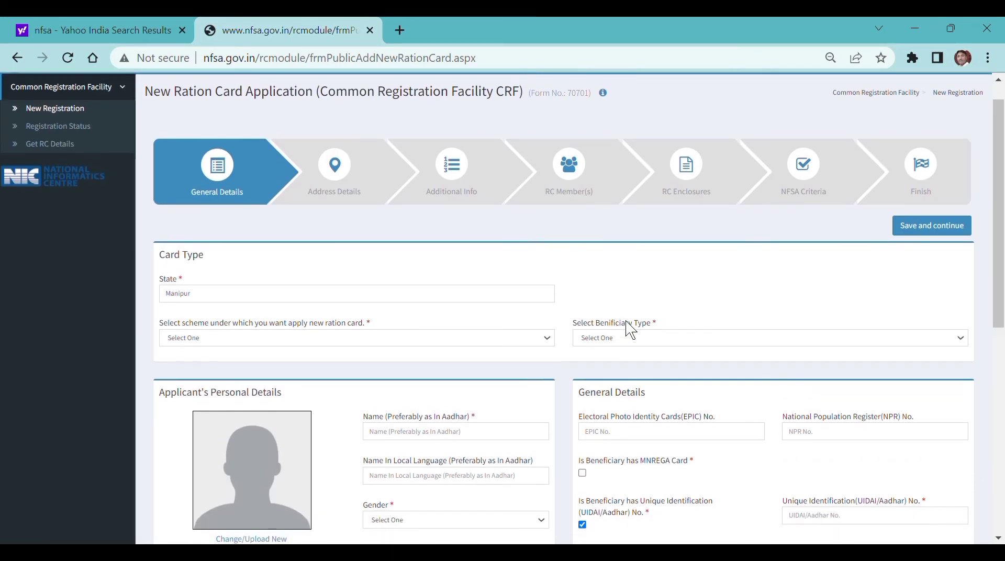
scroll(626, 320, "down", 5)
scroll(626, 320, "down", 3)
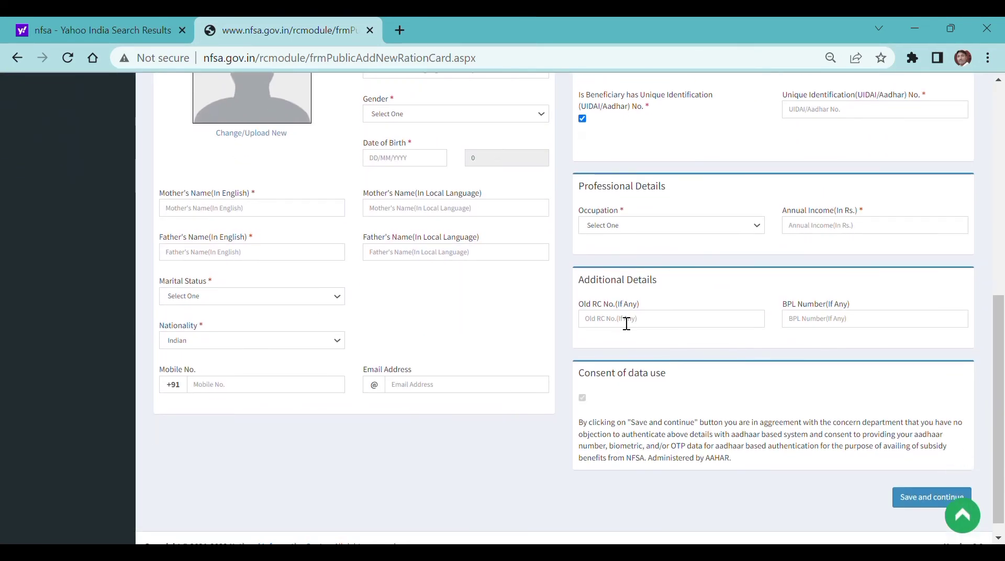
scroll(626, 320, "up", 9)
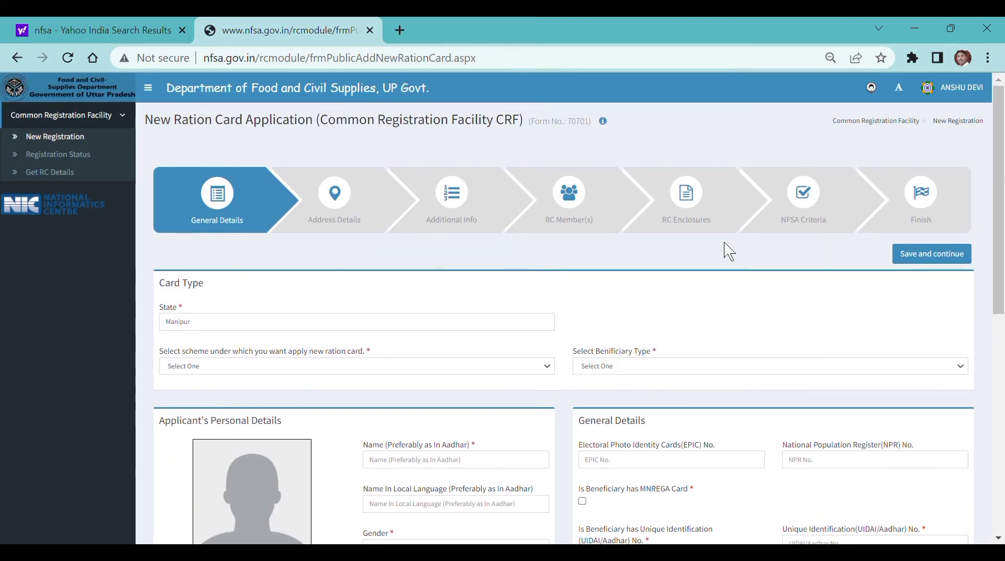
scroll(725, 243, "down", 1)
scroll(724, 242, "down", 1)
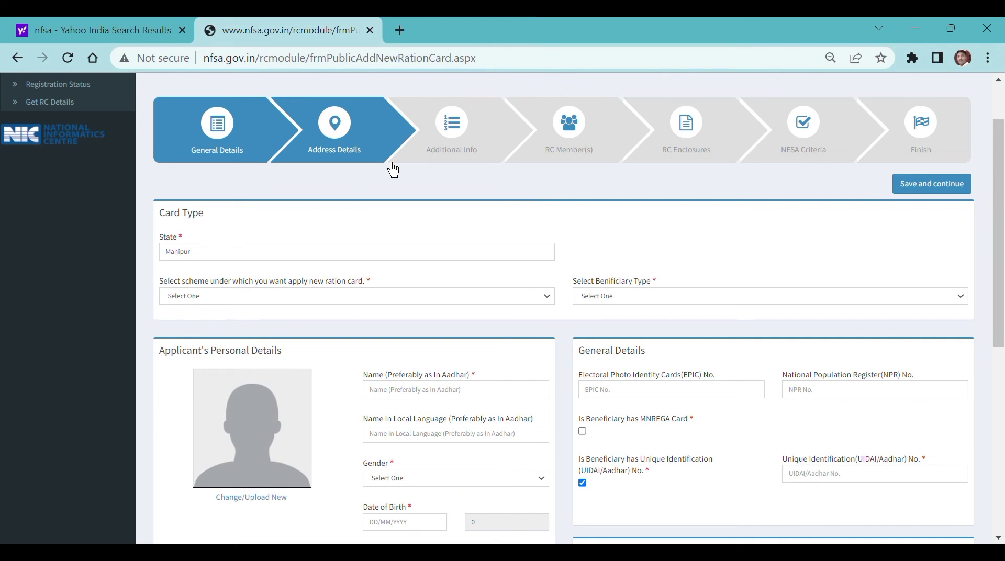
scroll(393, 170, "up", 1)
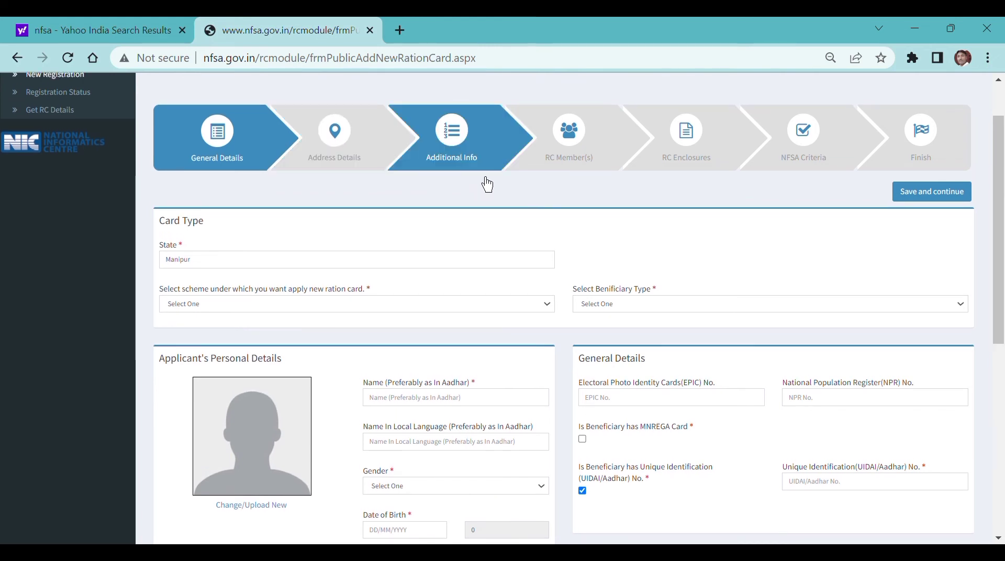
scroll(596, 185, "up", 2)
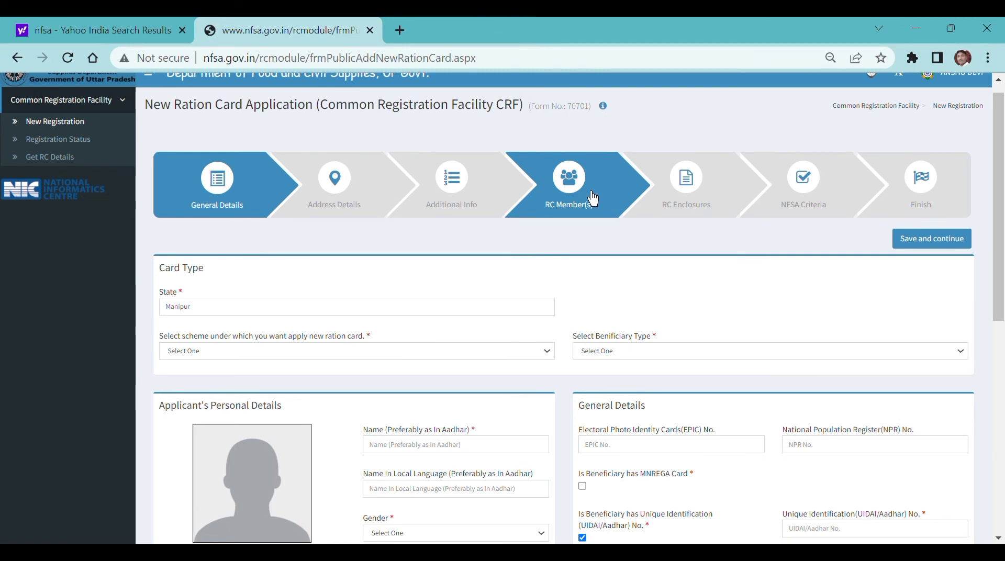
scroll(593, 199, "down", 1)
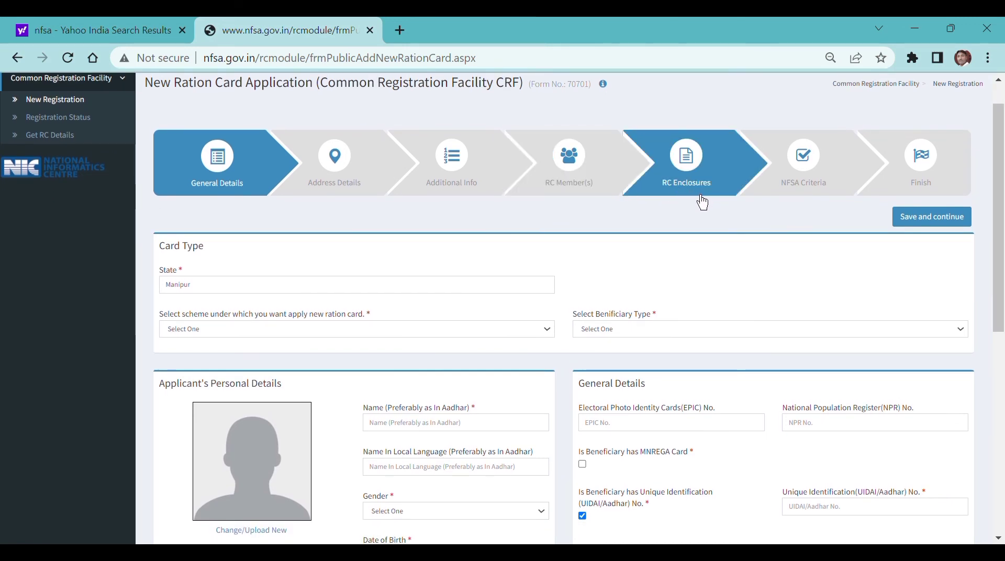
scroll(703, 204, "down", 1)
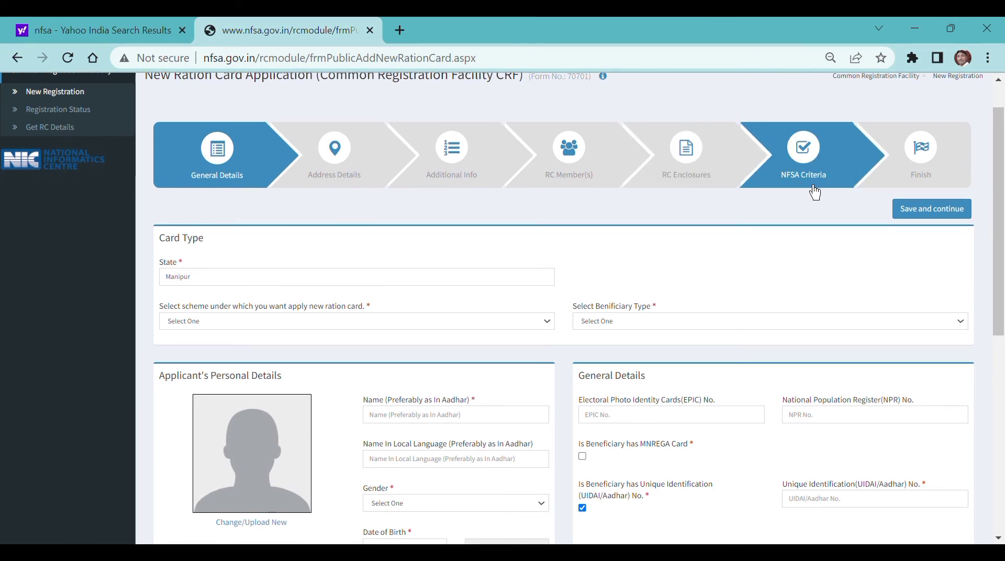
scroll(816, 193, "down", 1)
scroll(929, 171, "down", 2)
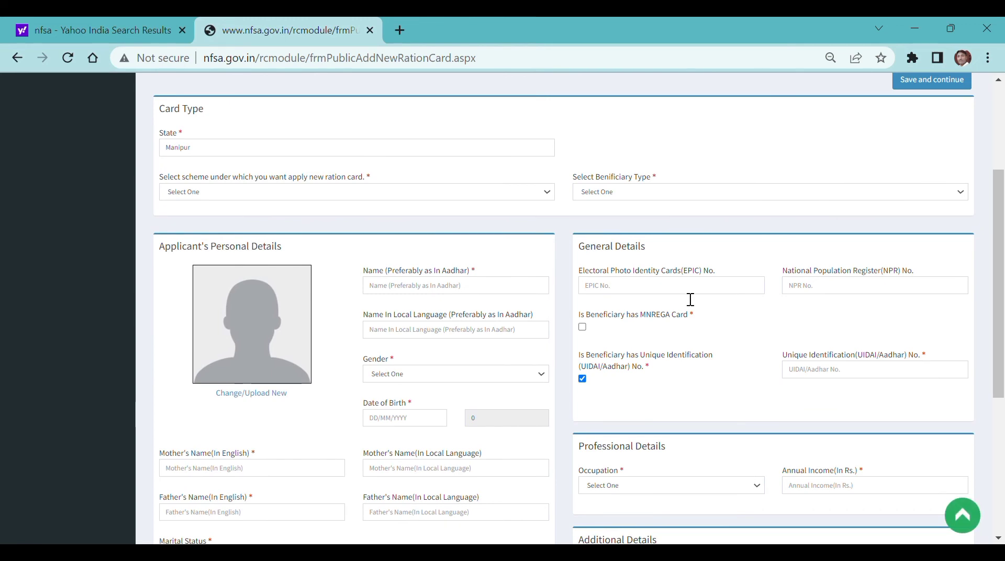
Set the ration card scheme to Priority Household (NFSA) and the beneficiary type to Ration.
scroll(690, 300, "down", 1)
scroll(690, 300, "up", 2)
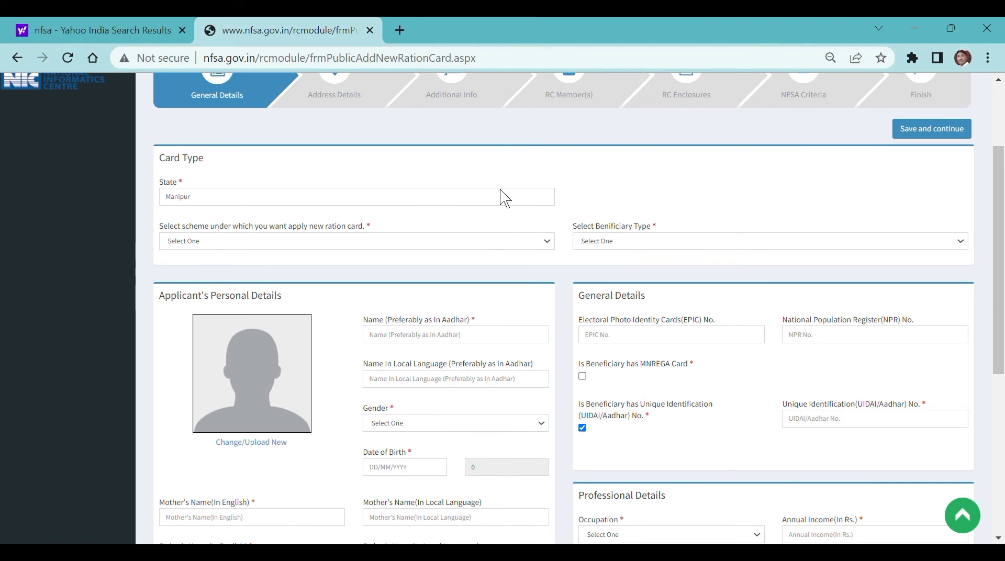
scroll(499, 198, "down", 1)
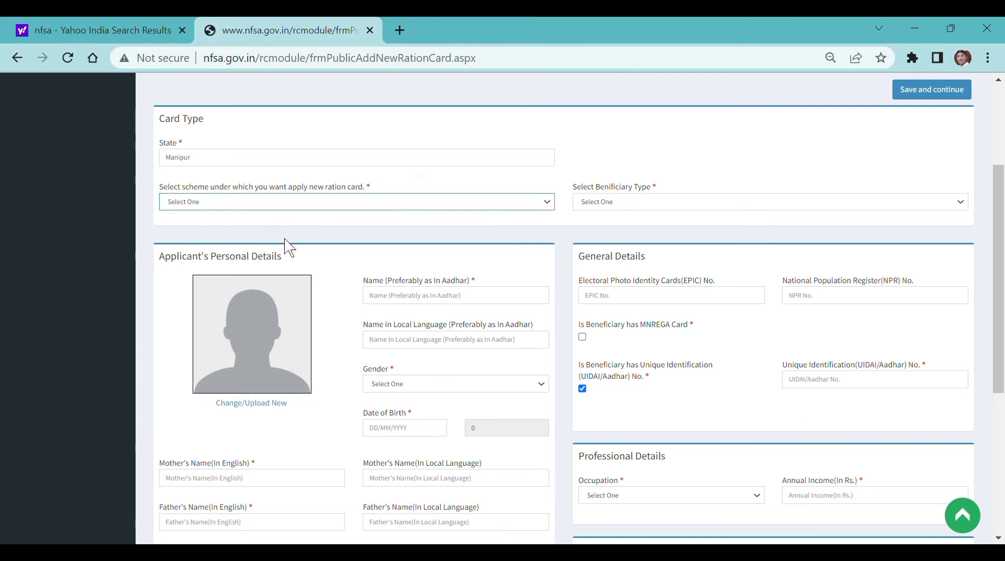
left_click(244, 240)
left_click(611, 209)
left_click(607, 230)
Examine the applicant's personal details fields from name to email address, including the marital status and nationality options.
scroll(664, 214, "down", 1)
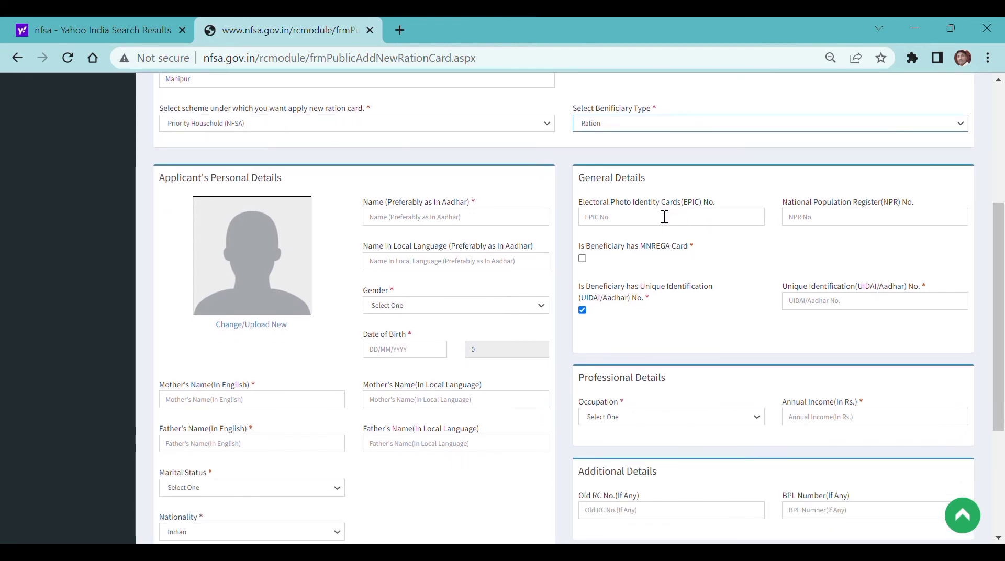
scroll(664, 216, "down", 1)
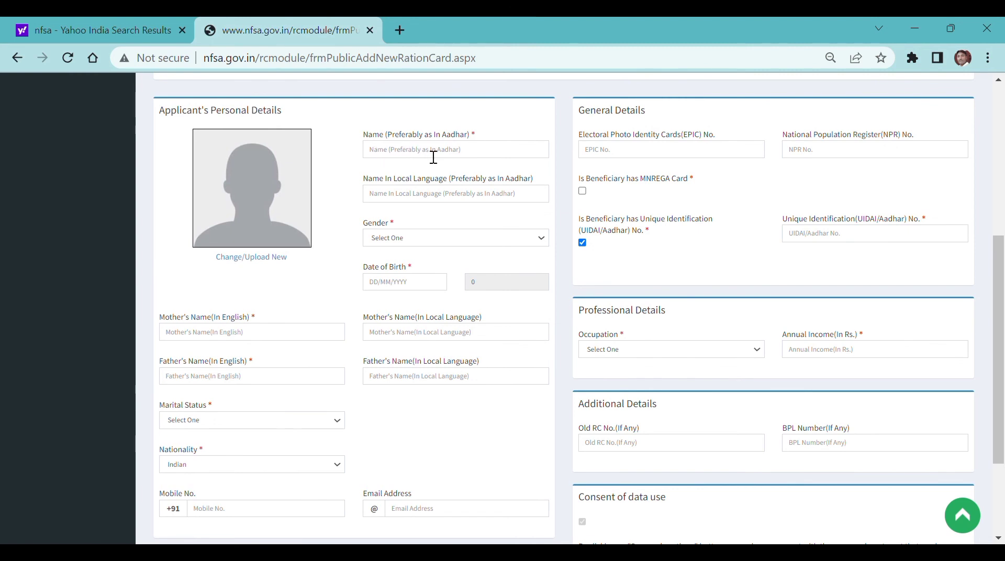
scroll(433, 157, "down", 1)
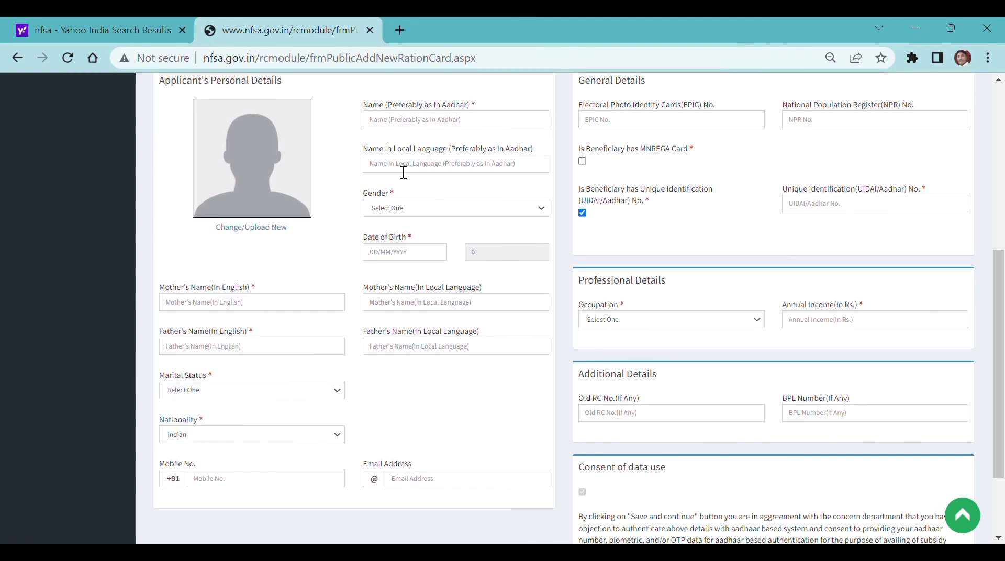
scroll(403, 173, "down", 1)
scroll(404, 172, "down", 1)
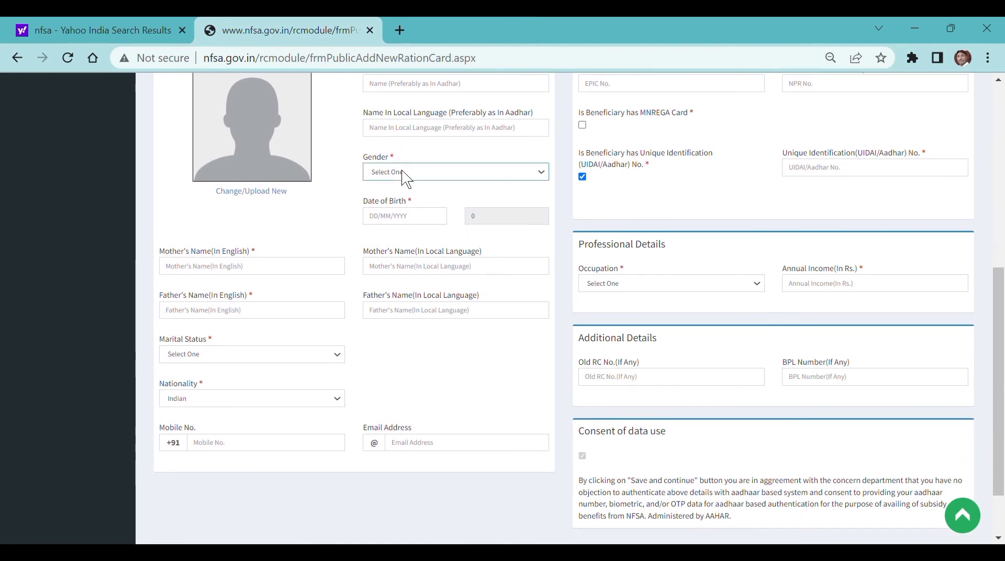
scroll(369, 224, "down", 1)
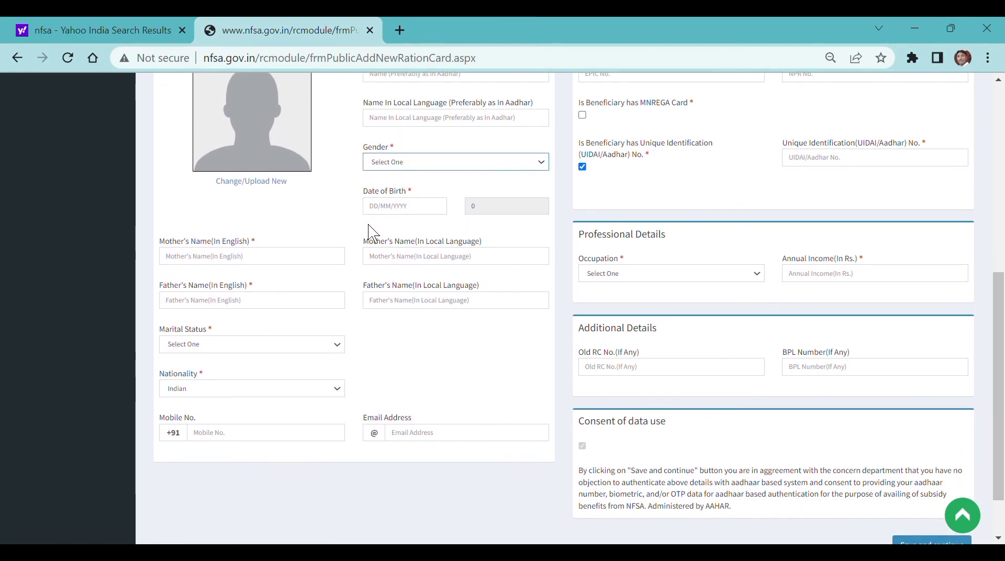
scroll(369, 225, "down", 2)
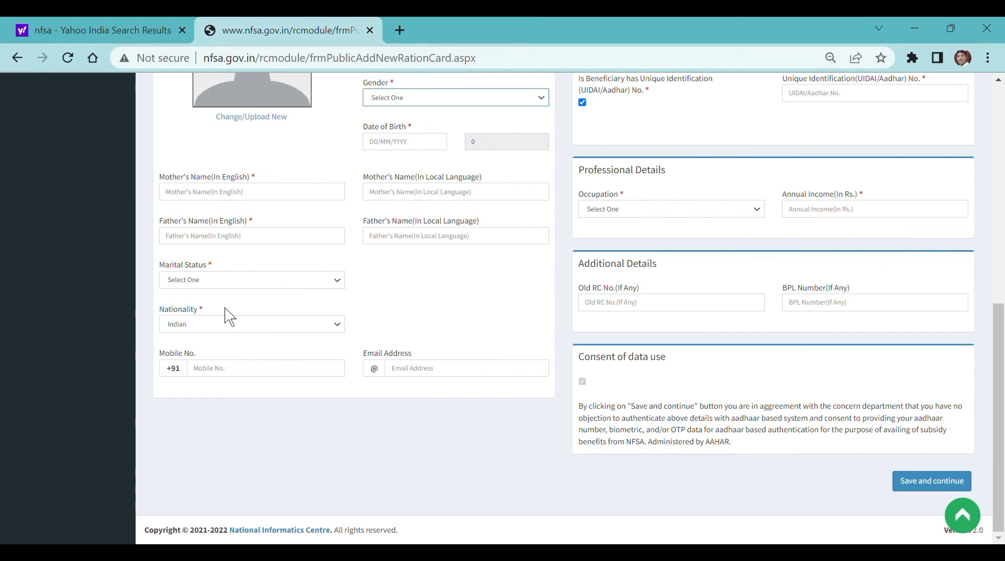
left_click(241, 286)
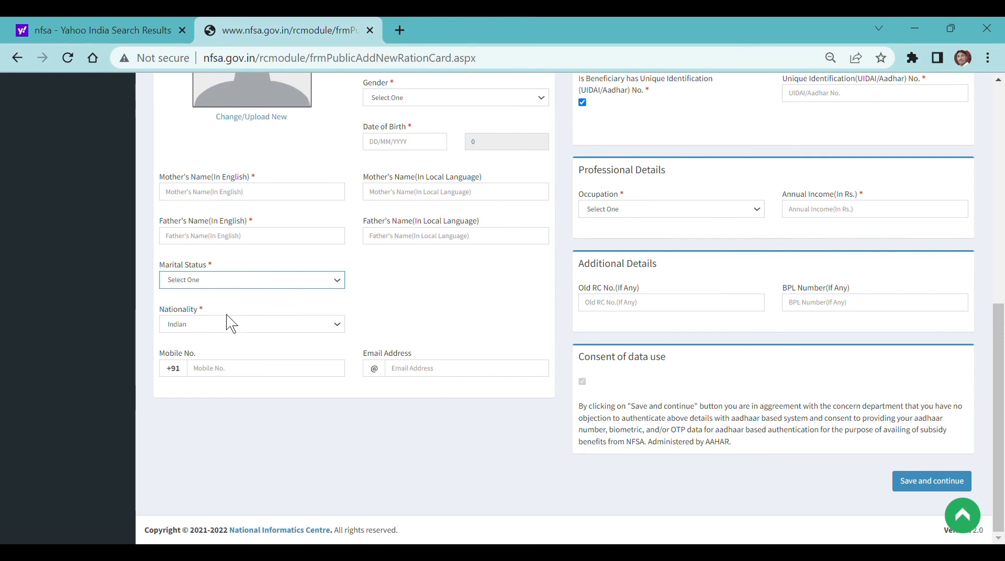
left_click(396, 309)
left_click(253, 329)
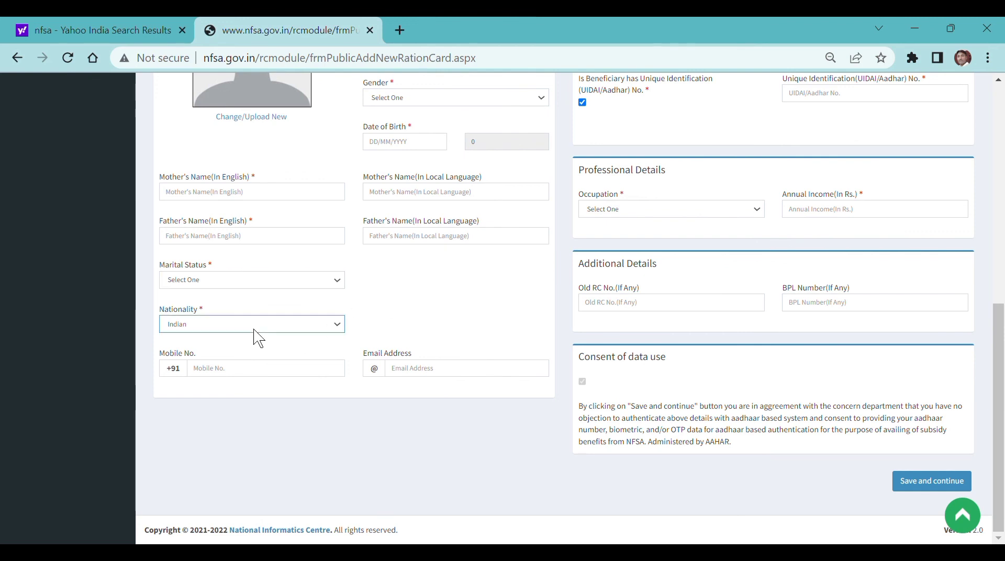
left_click(438, 299)
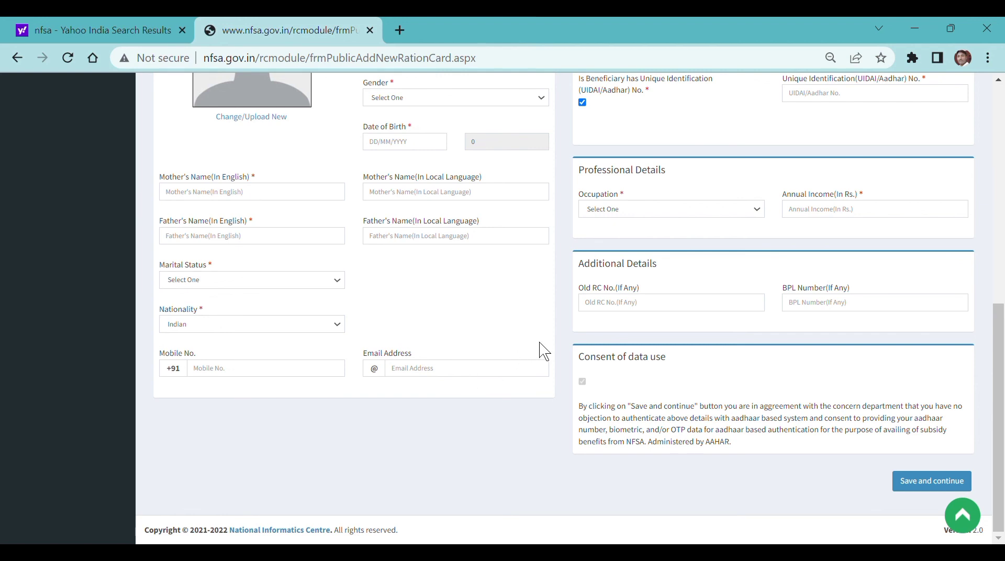
Examine the form's general, professional and additional details fields, from the EPIC number to the BPL number, and the data-use consent.
scroll(747, 275, "up", 5)
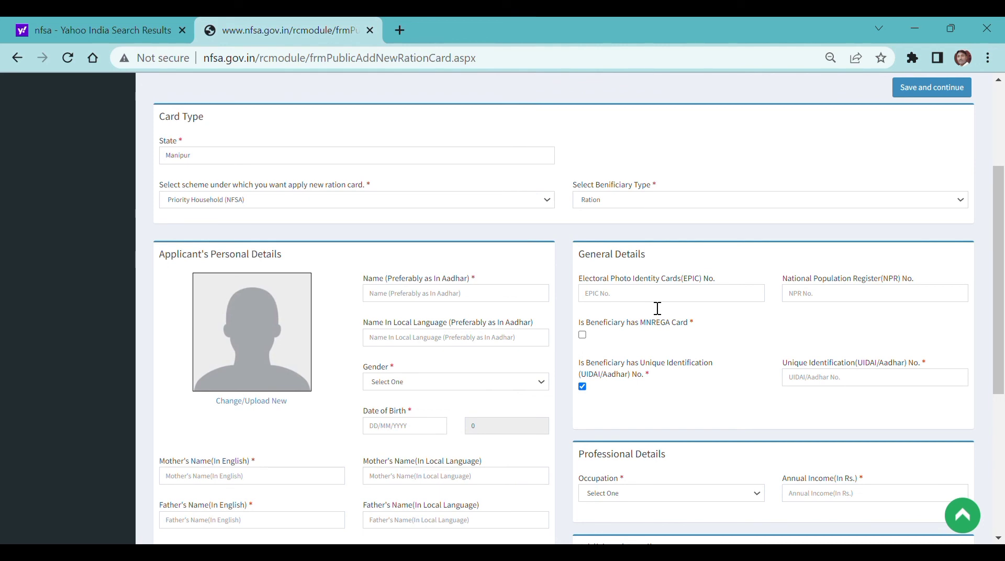
scroll(683, 304, "down", 1)
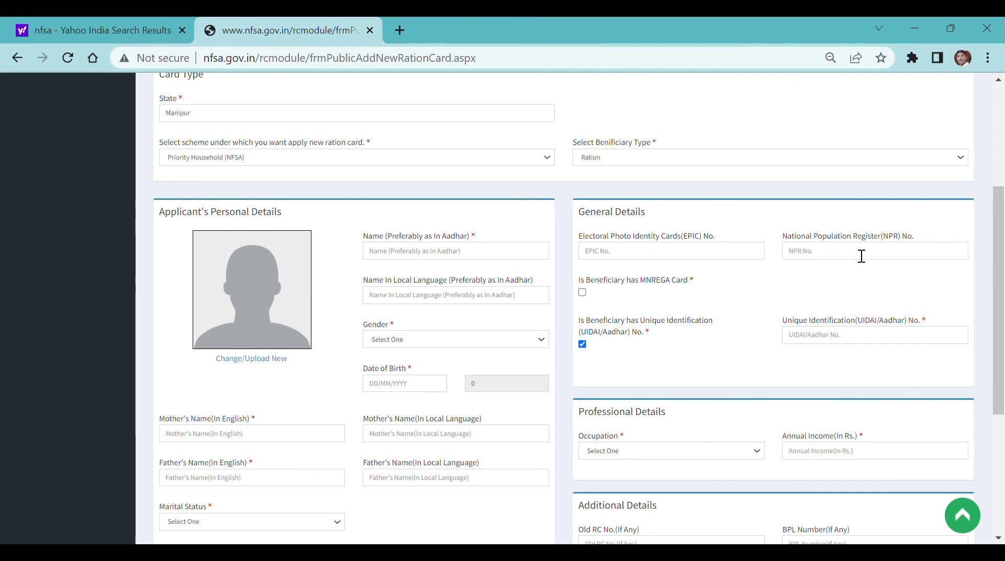
scroll(902, 256, "down", 1)
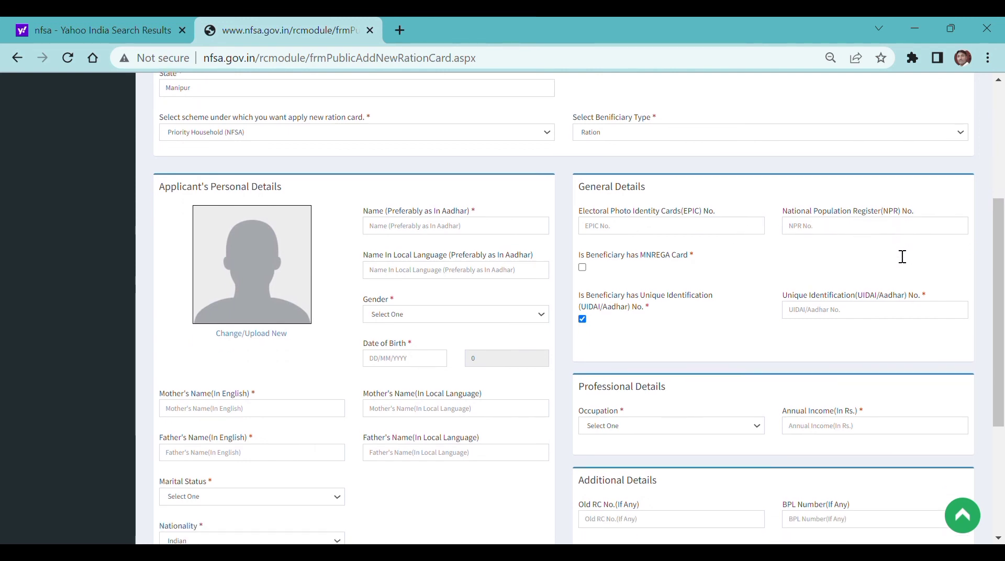
scroll(902, 256, "down", 1)
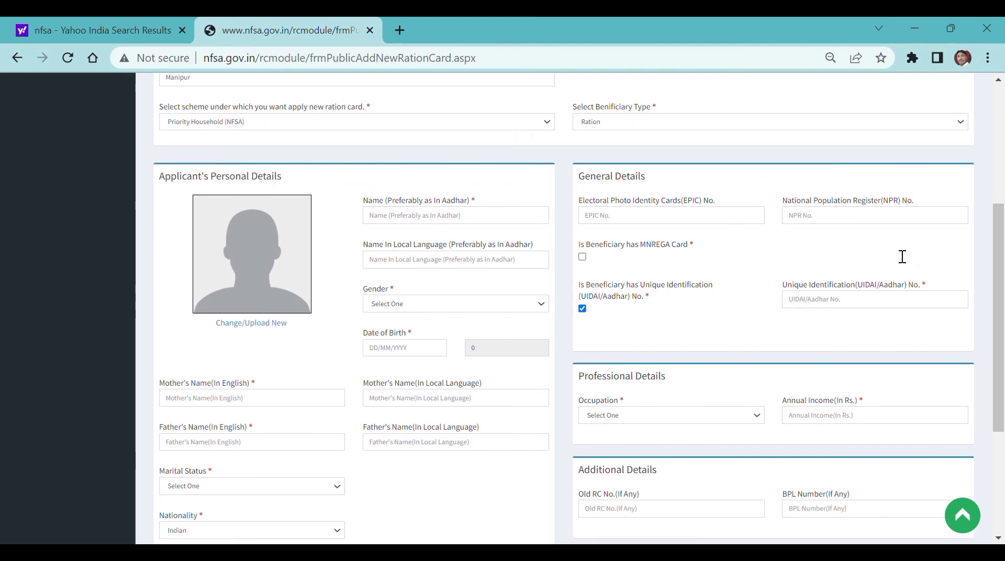
scroll(698, 266, "down", 1)
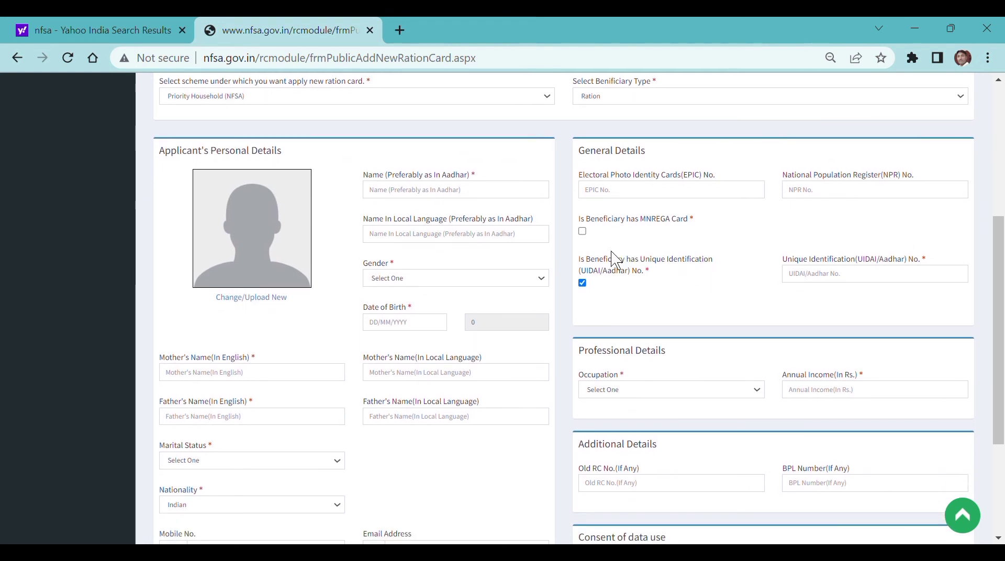
scroll(639, 244, "down", 1)
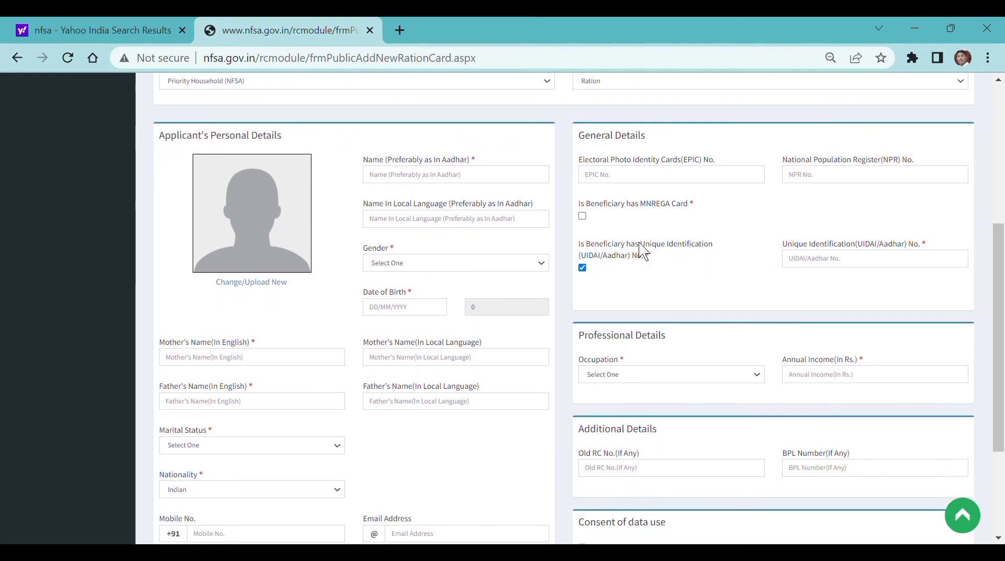
scroll(730, 221, "down", 1)
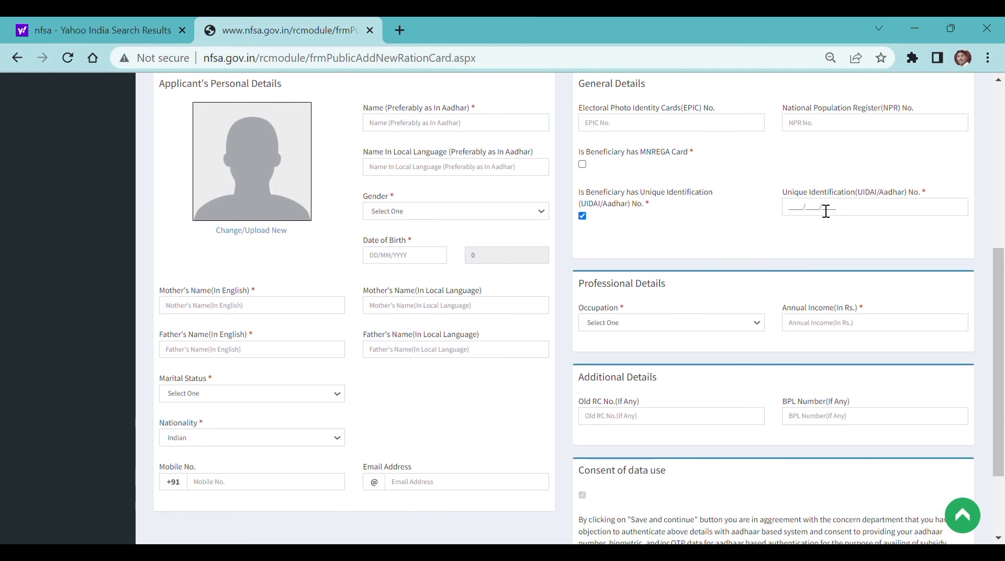
scroll(824, 209, "down", 1)
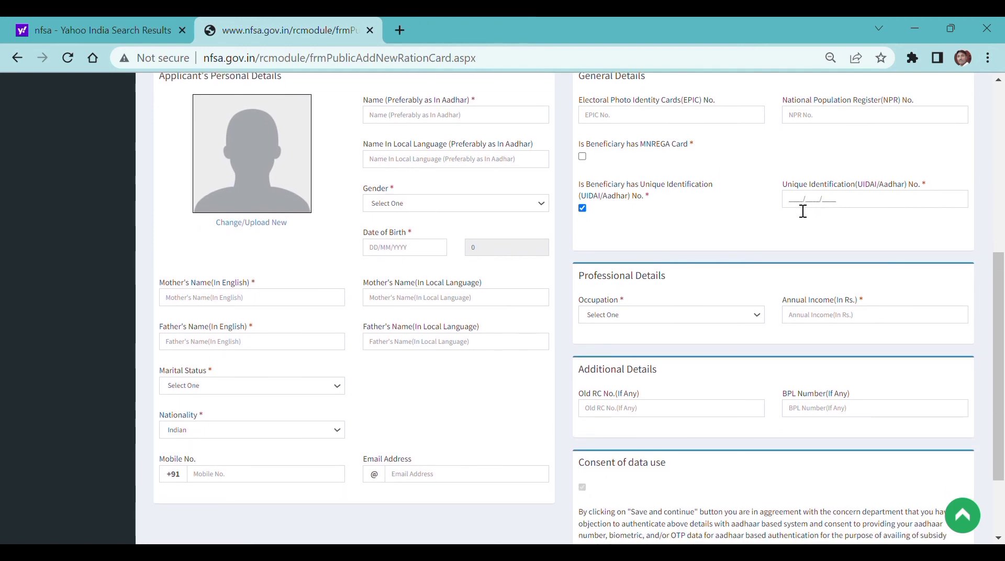
scroll(803, 211, "down", 1)
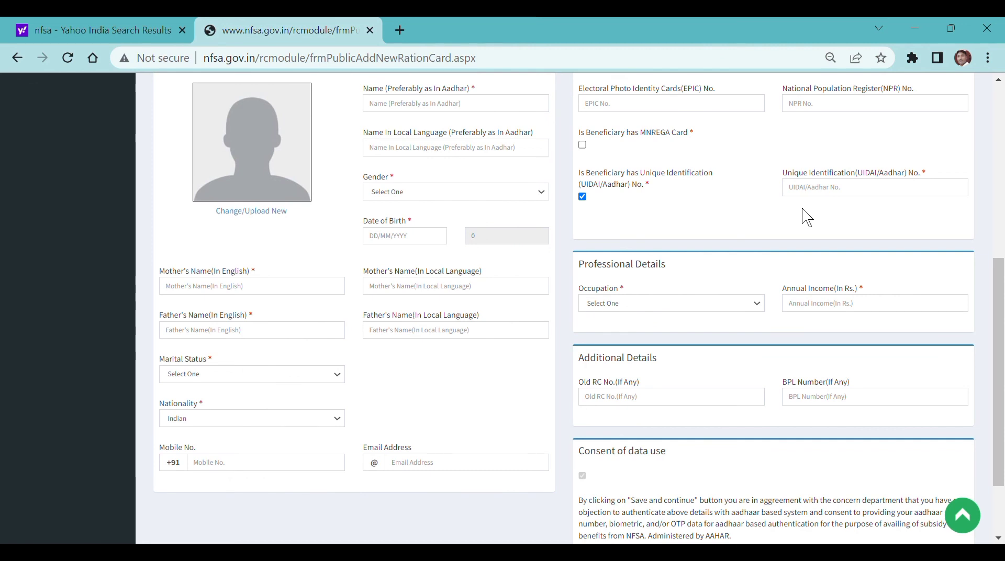
scroll(805, 212, "down", 1)
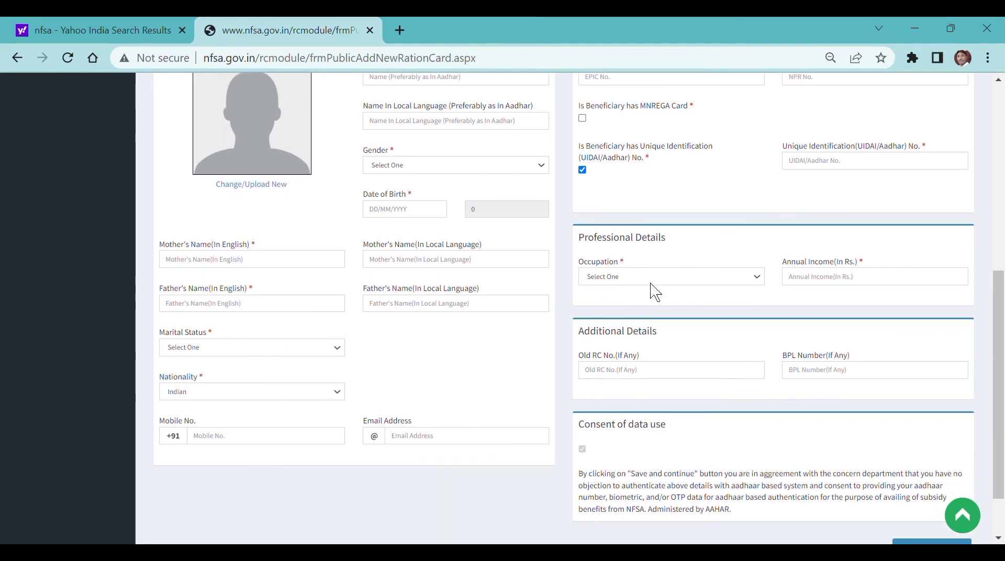
scroll(654, 292, "down", 1)
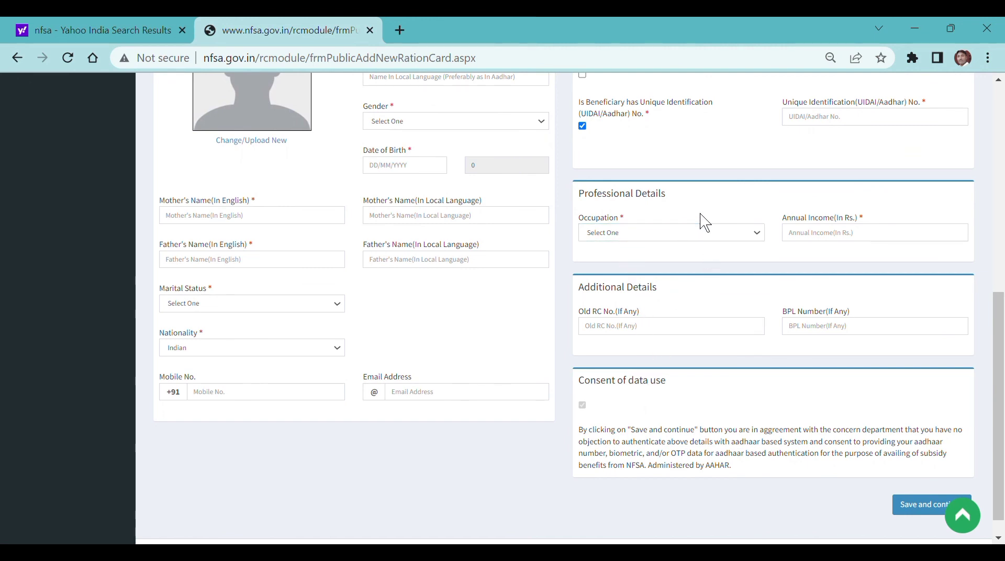
scroll(833, 242, "down", 1)
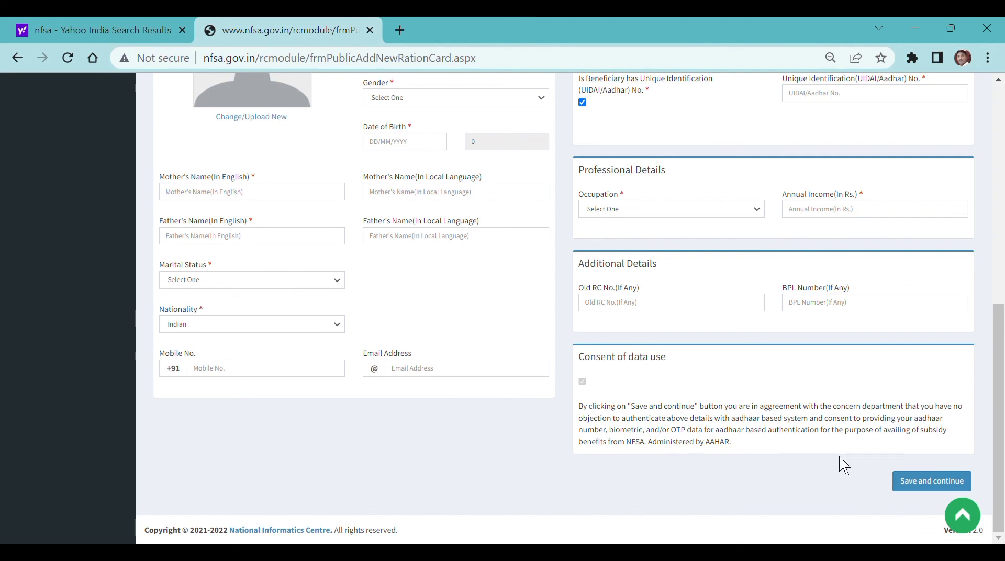
Review the whole application page again, from the stage overview and card type down to the consent section.
scroll(840, 457, "up", 3)
scroll(775, 456, "up", 4)
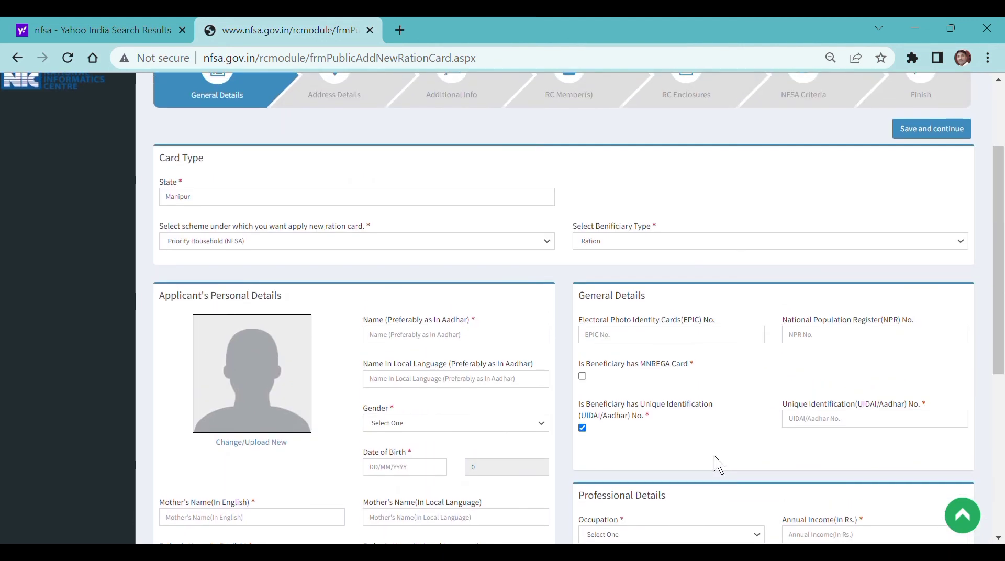
scroll(714, 456, "down", 1)
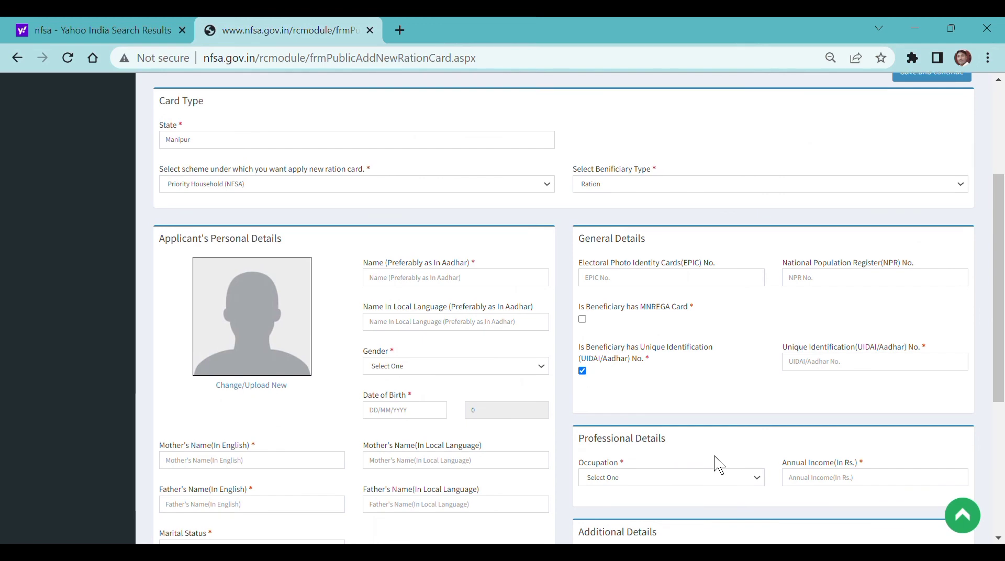
scroll(714, 464, "down", 5)
scroll(714, 457, "up", 8)
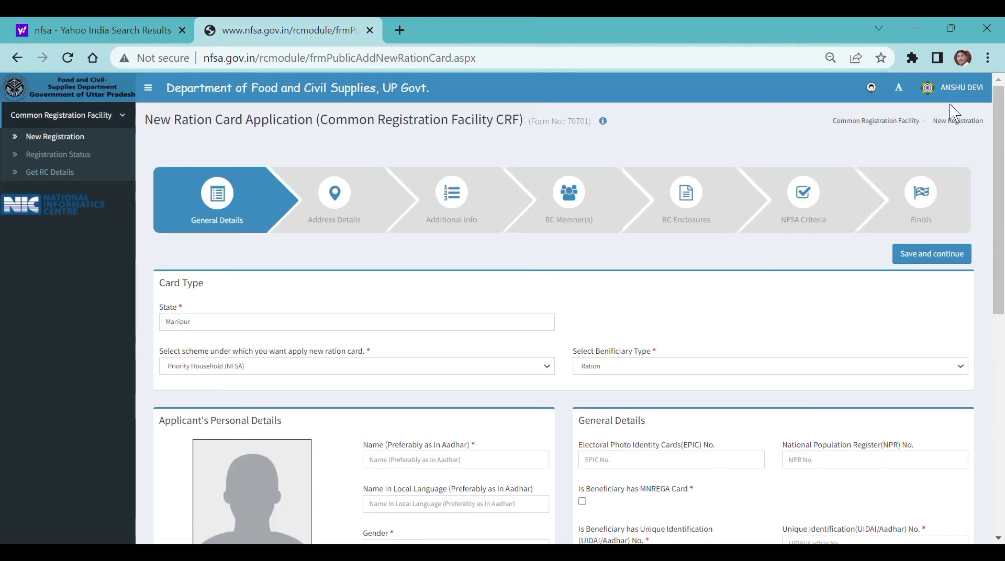
scroll(768, 303, "down", 1)
scroll(769, 303, "down", 7)
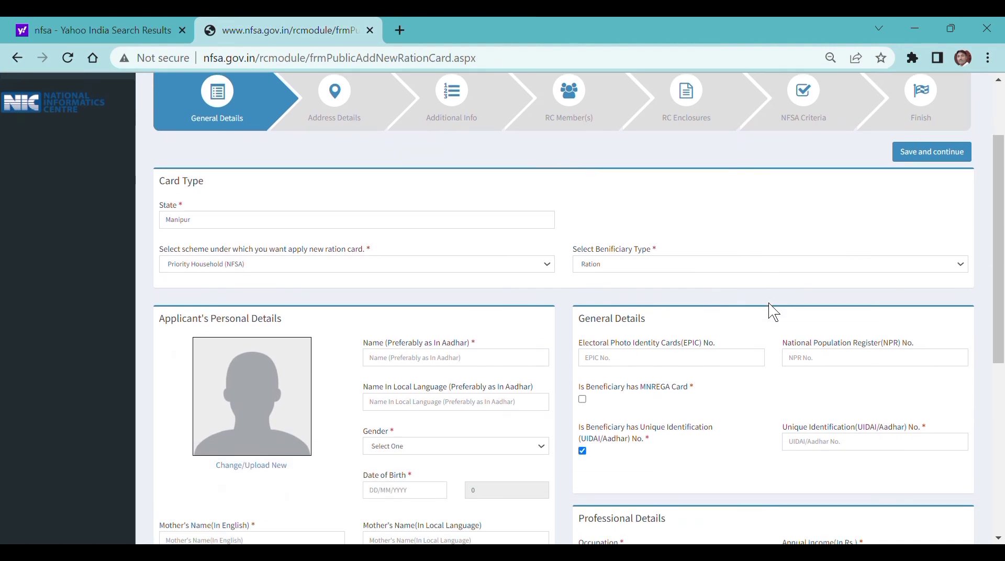
scroll(770, 309, "down", 2)
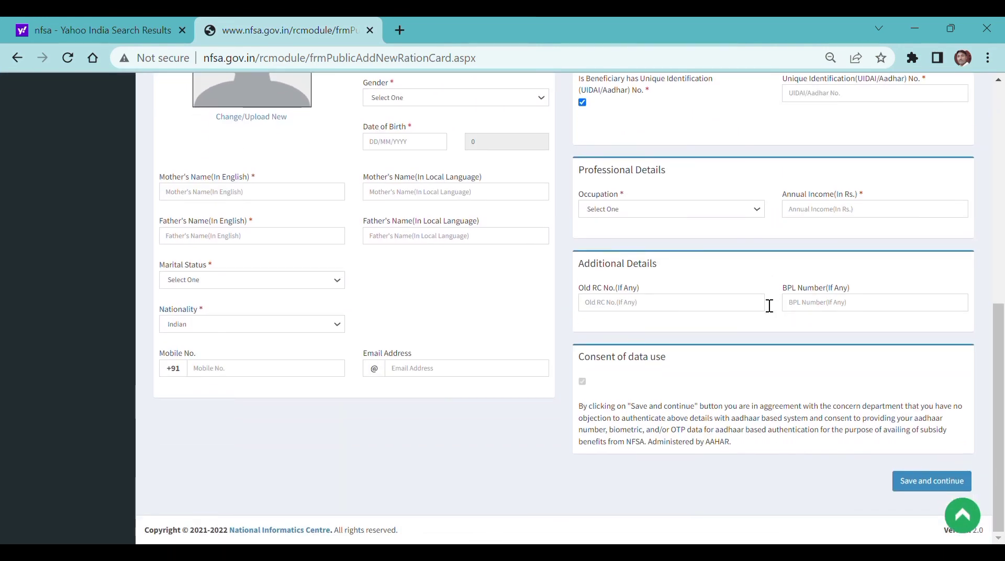
scroll(769, 306, "up", 4)
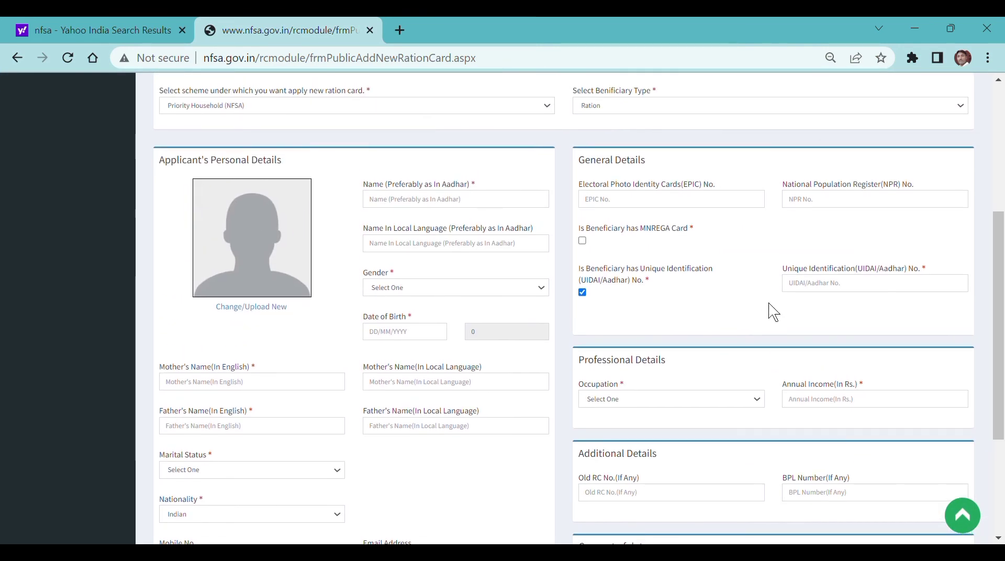
scroll(773, 312, "up", 5)
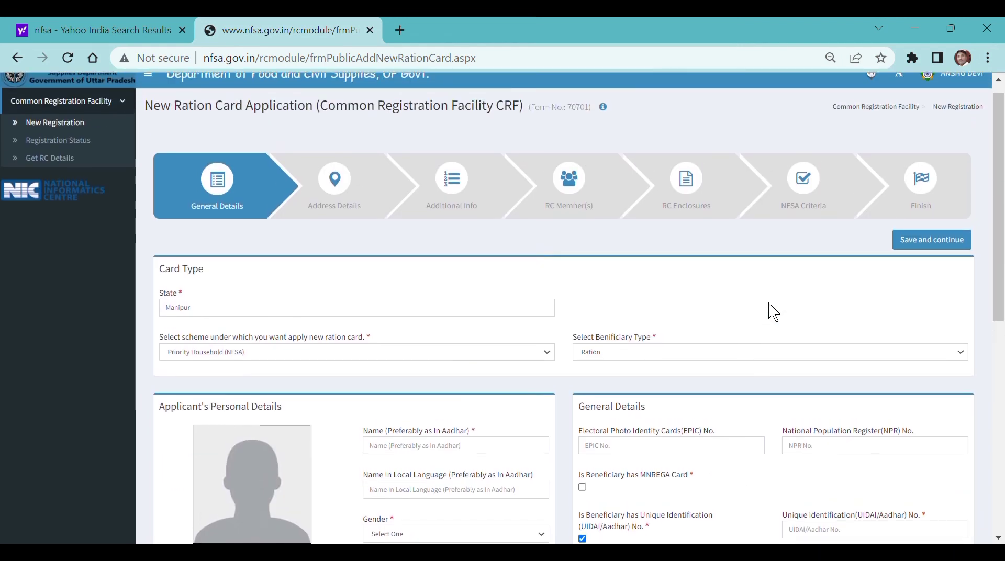
scroll(773, 312, "up", 1)
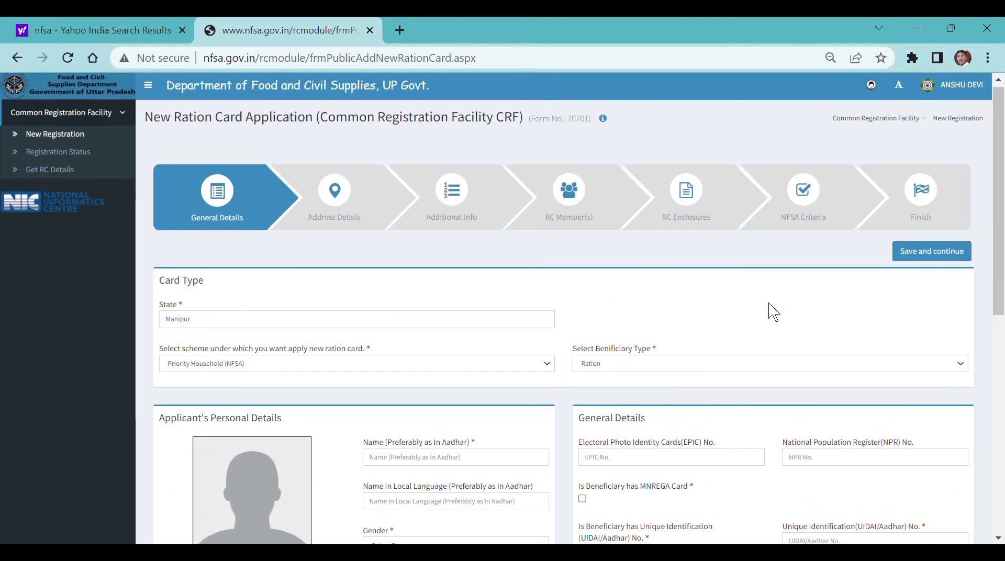
scroll(774, 313, "down", 4)
scroll(768, 303, "down", 5)
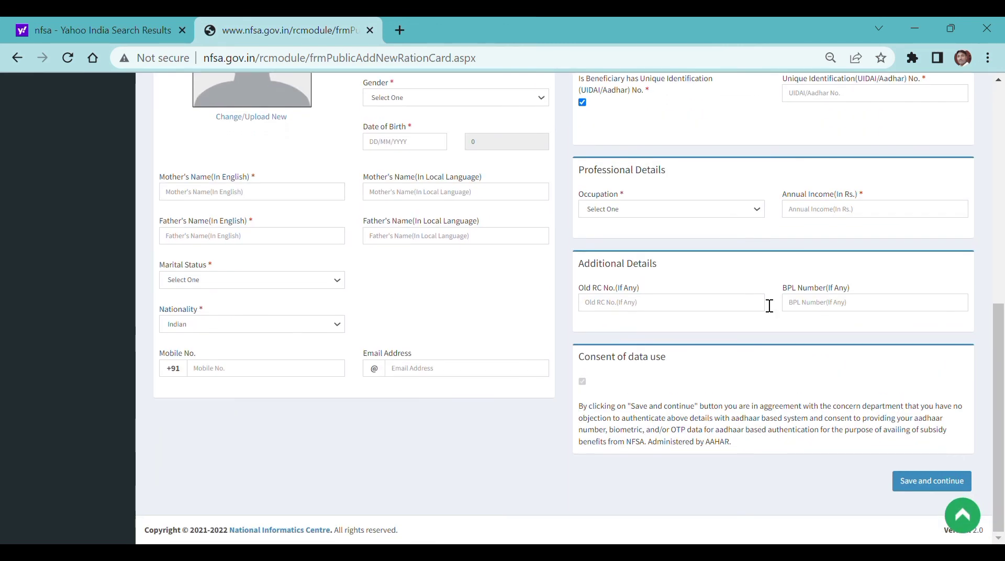
scroll(769, 306, "up", 9)
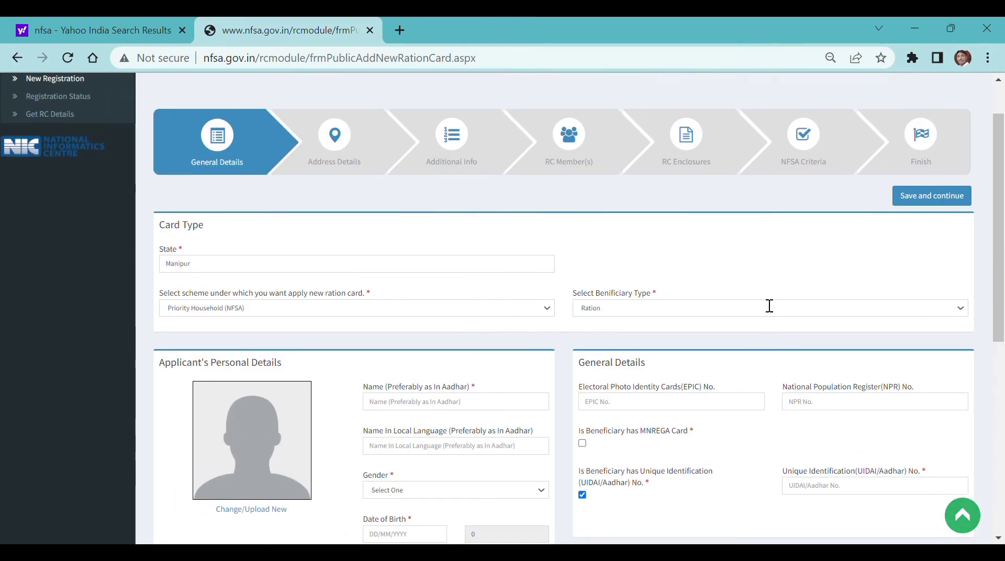